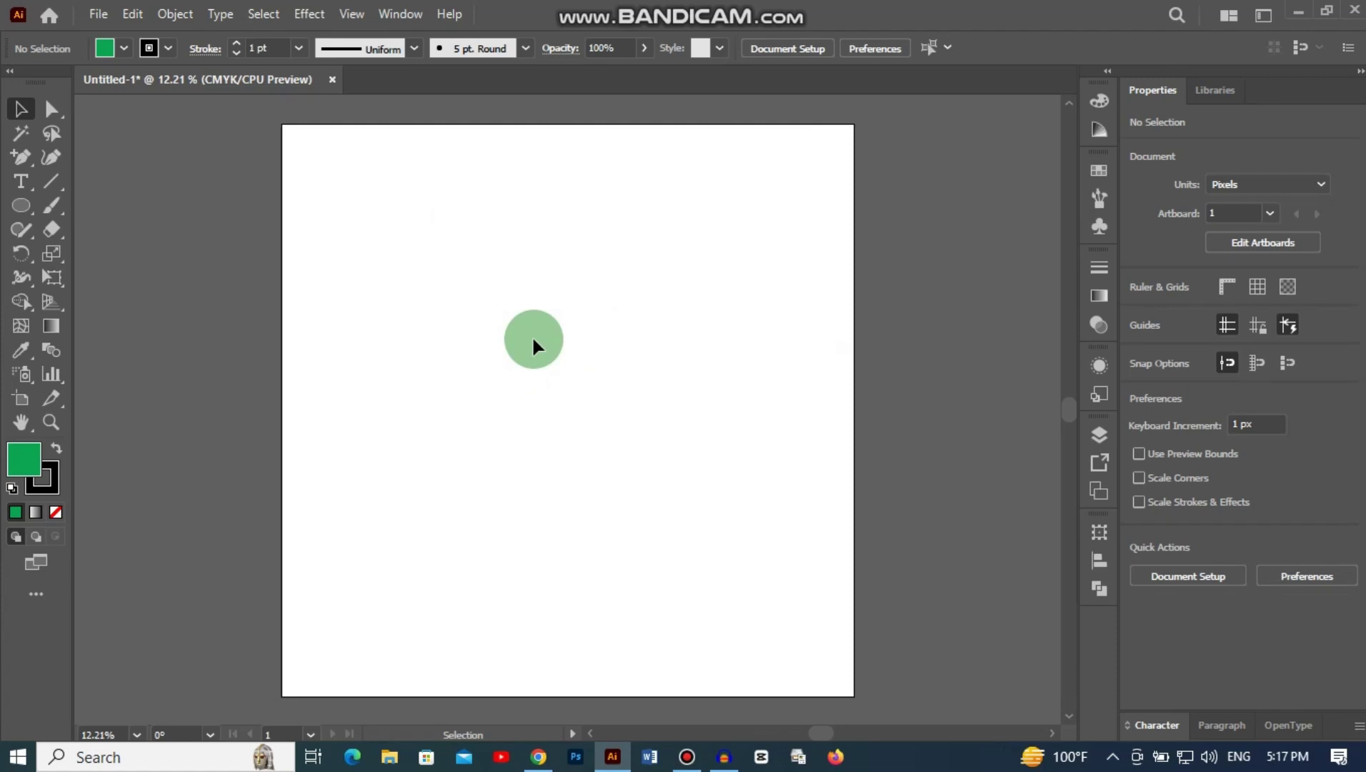
Draw a tall green-filled ellipse with the Ellipse tool in the artboard's upper-left area.
click(21, 206)
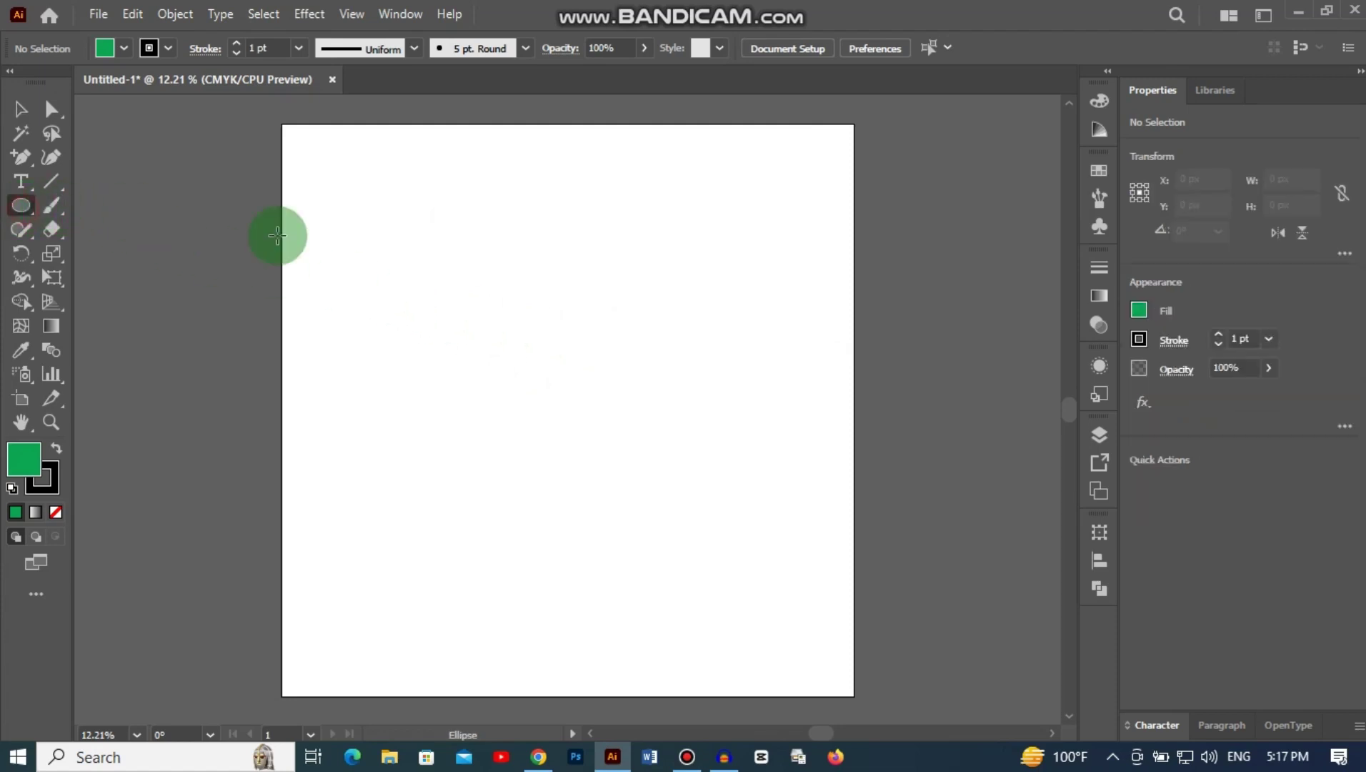
mouse_move(504, 216)
mouse_down()
mouse_move(537, 355)
mouse_move(566, 398)
mouse_up()
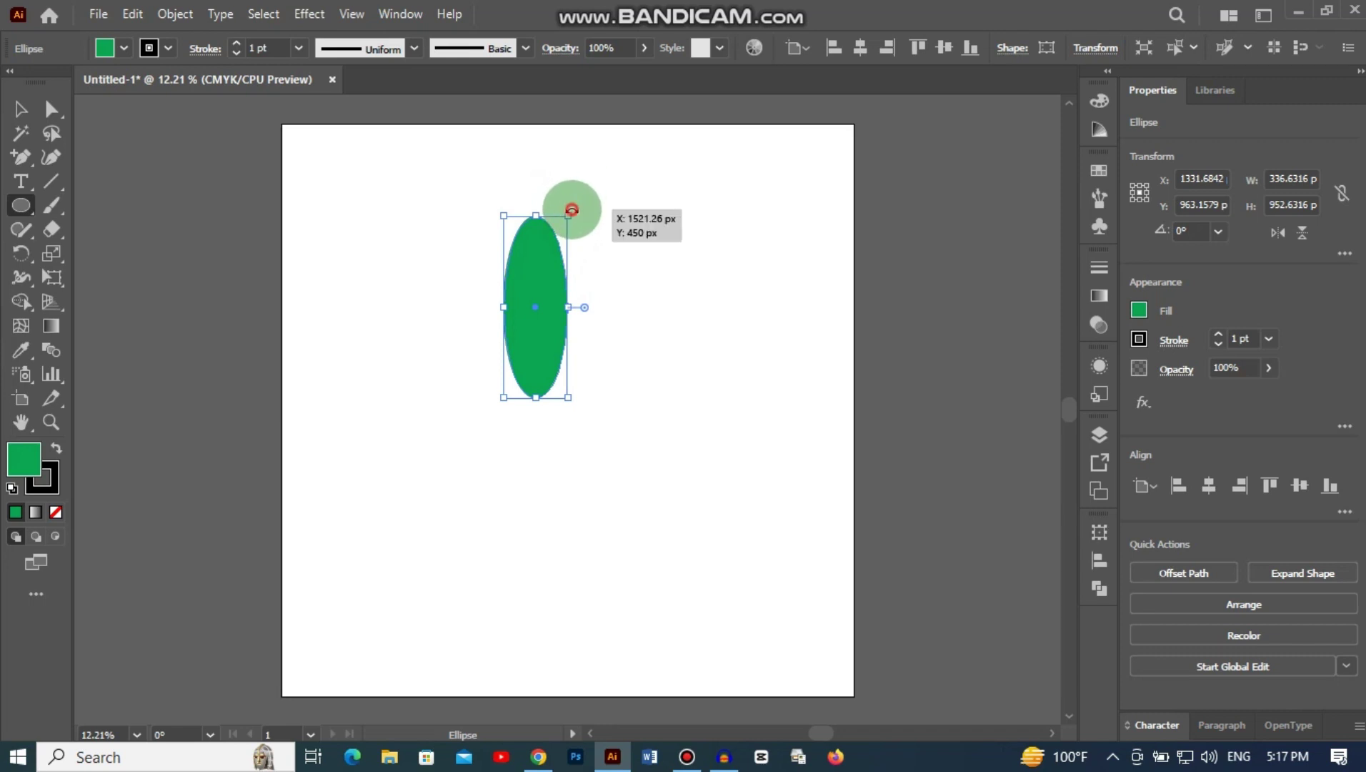
mouse_move(572, 209)
mouse_down()
mouse_move(616, 252)
mouse_move(641, 308)
mouse_move(635, 260)
mouse_move(647, 318)
mouse_move(635, 269)
mouse_move(647, 310)
mouse_move(610, 397)
mouse_move(573, 415)
mouse_move(480, 418)
mouse_move(598, 381)
mouse_move(625, 268)
mouse_move(622, 207)
mouse_up()
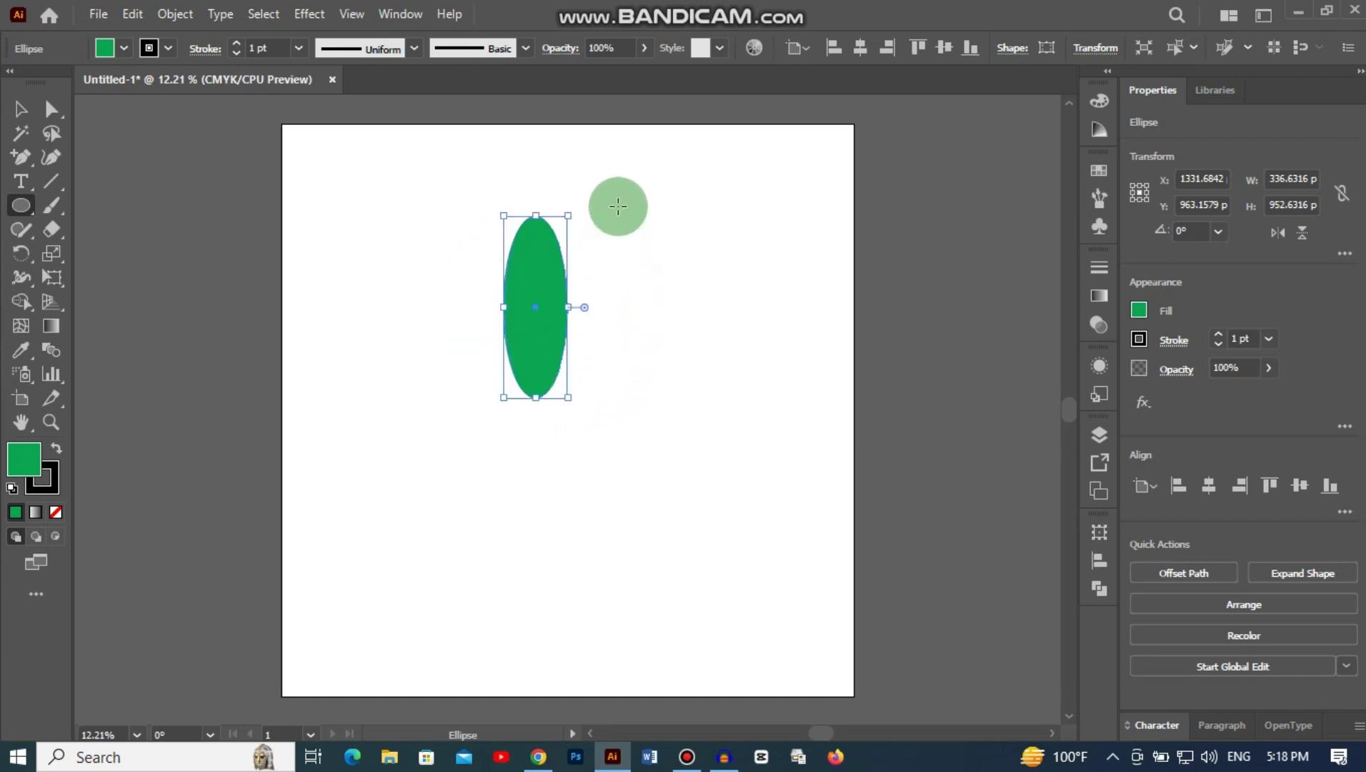
key(v)
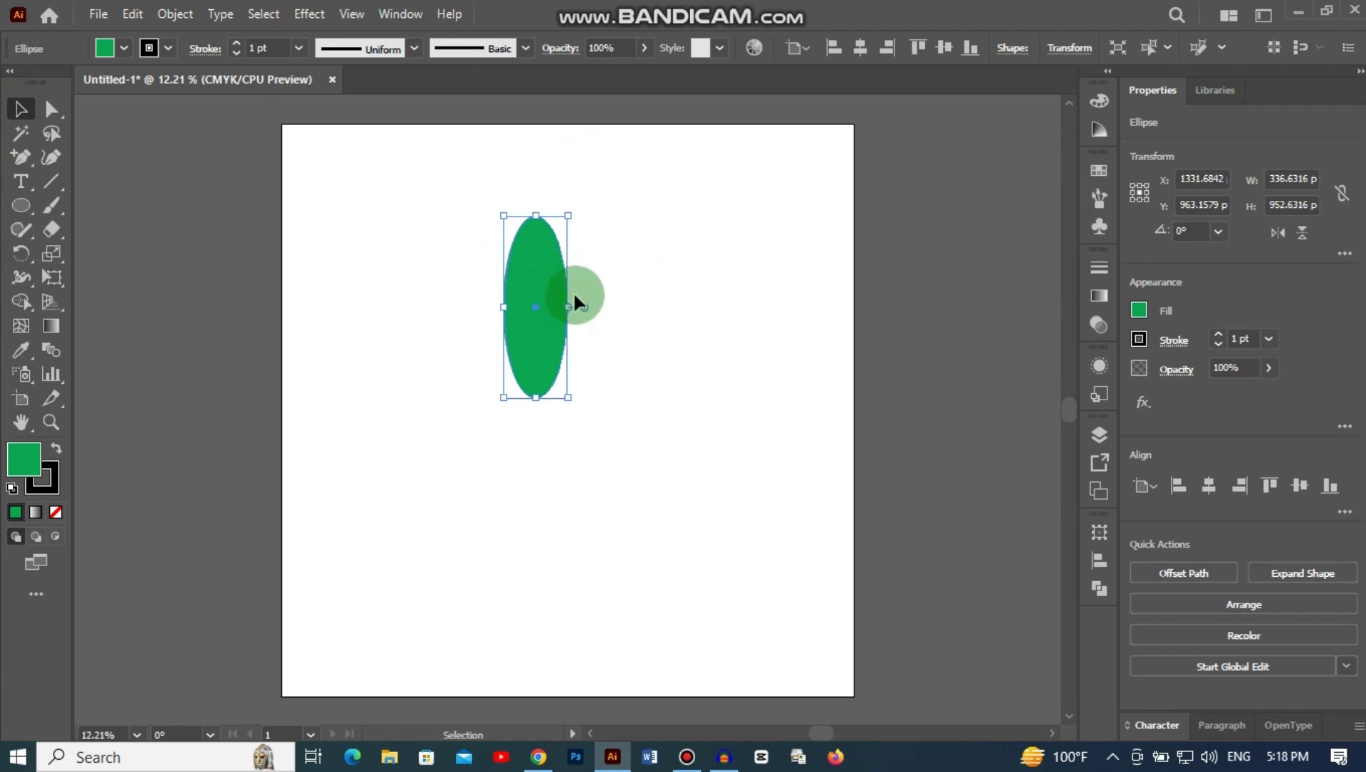
click(34, 252)
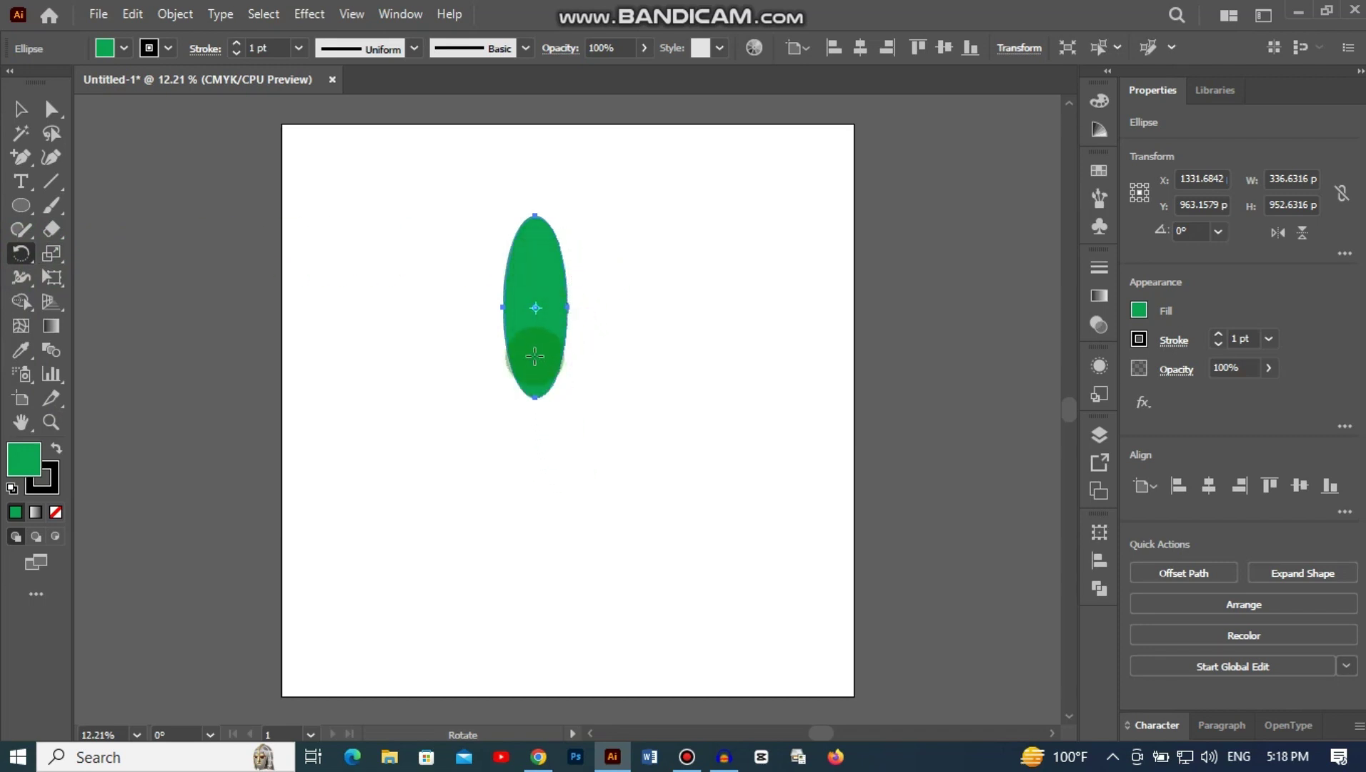
key(ctrl+plus)
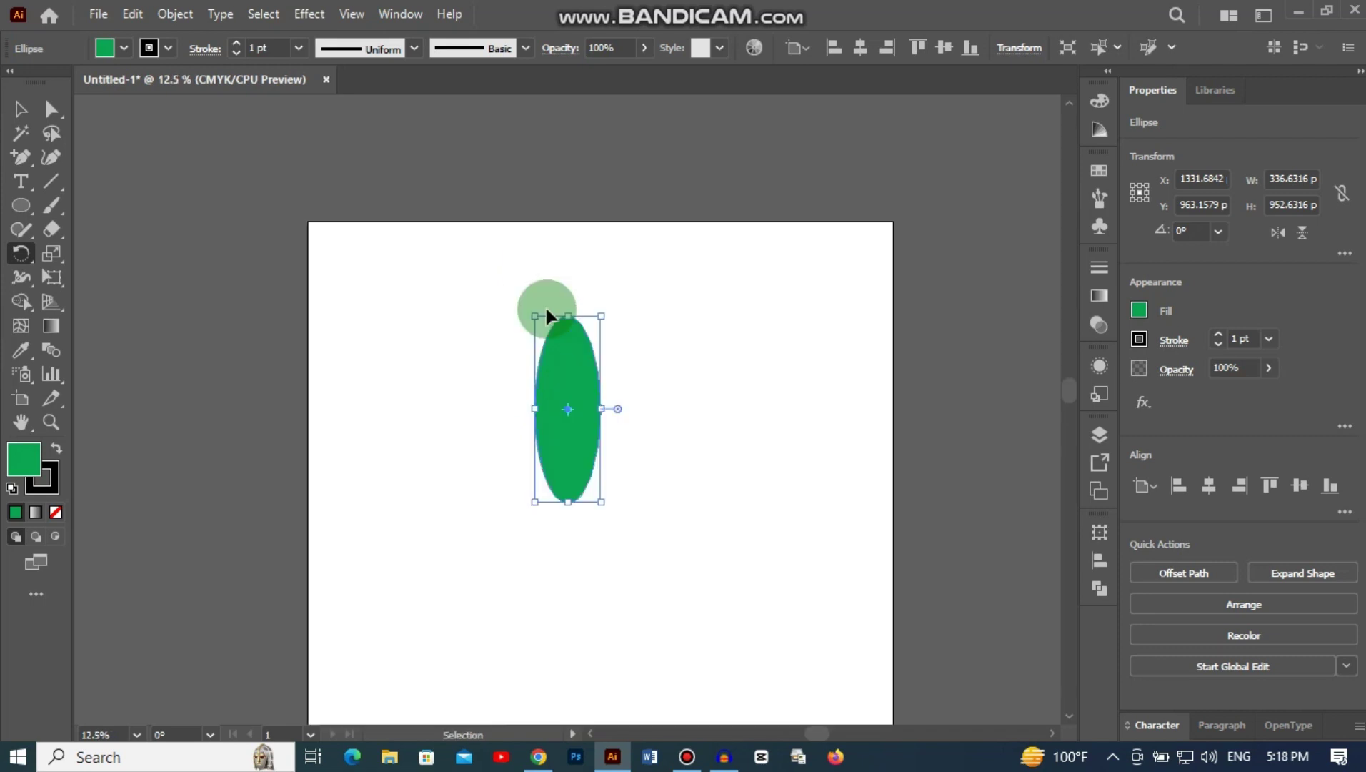
key(ctrl+plus)
scroll(622, 399, down, 3)
scroll(622, 396, down, 2)
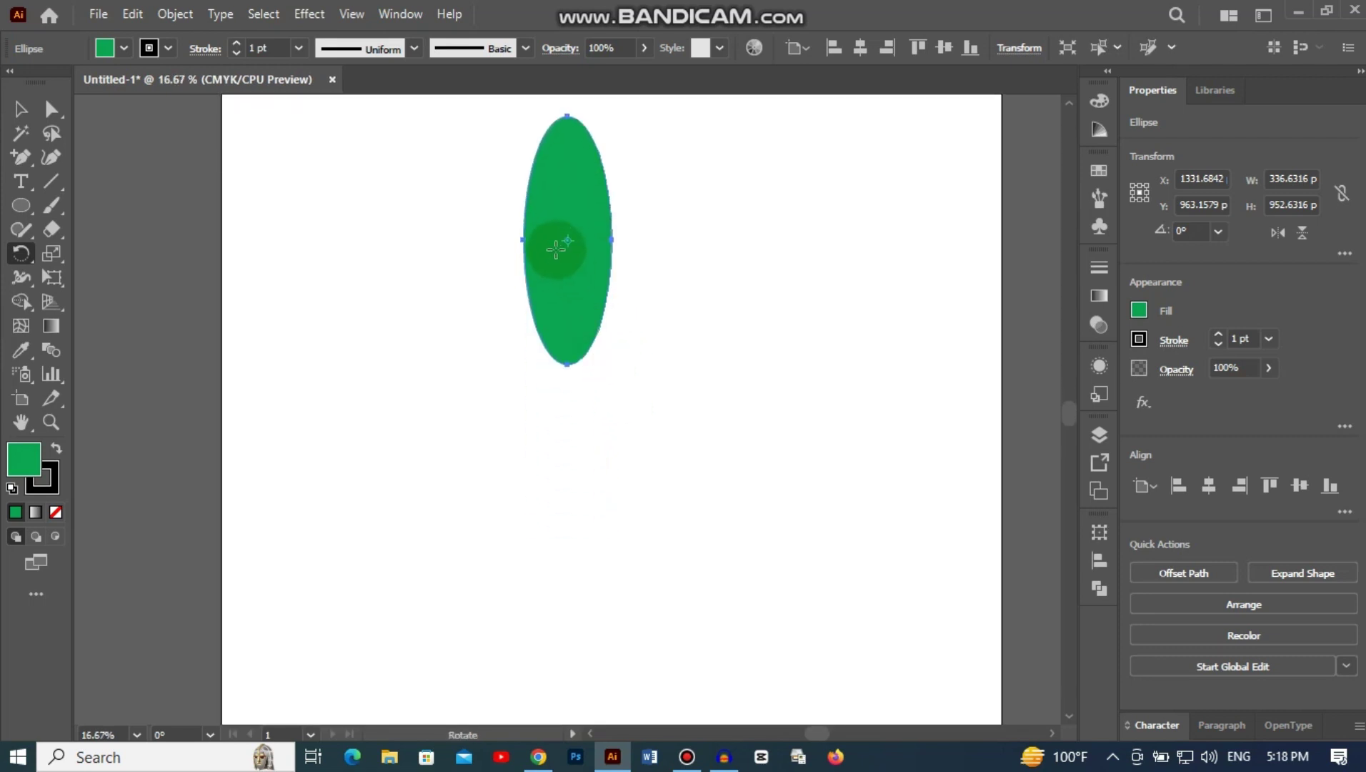
click(565, 409)
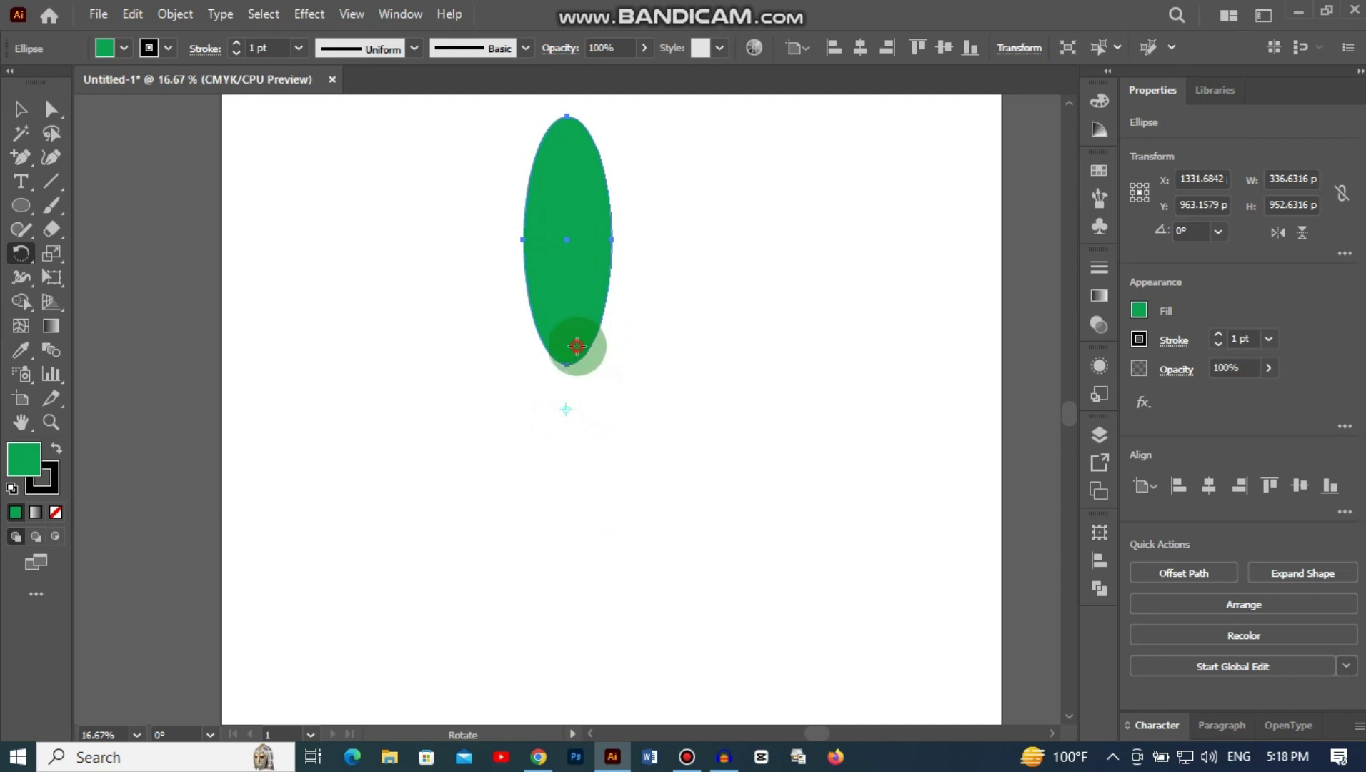
click(567, 364)
key(ctrl+z)
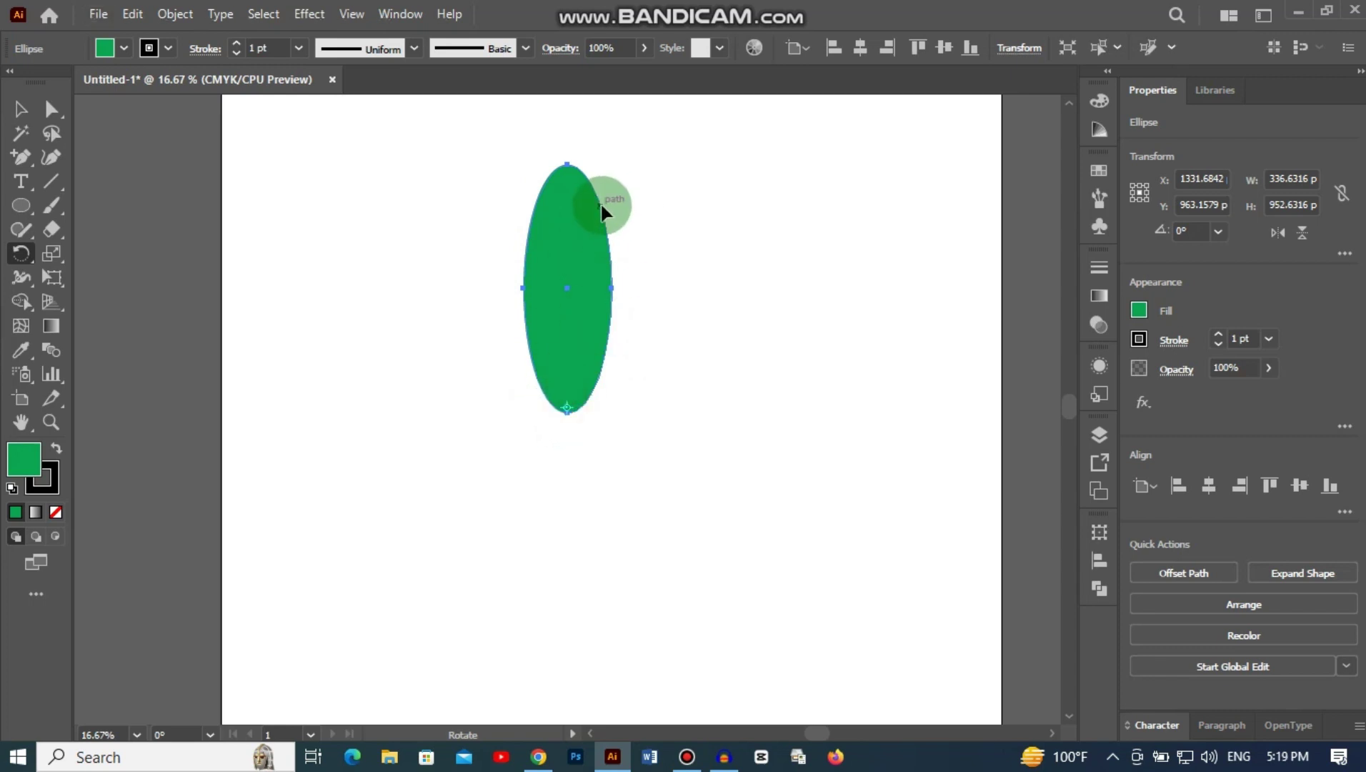
mouse_move(601, 207)
mouse_down()
mouse_move(671, 278)
mouse_move(696, 333)
mouse_up()
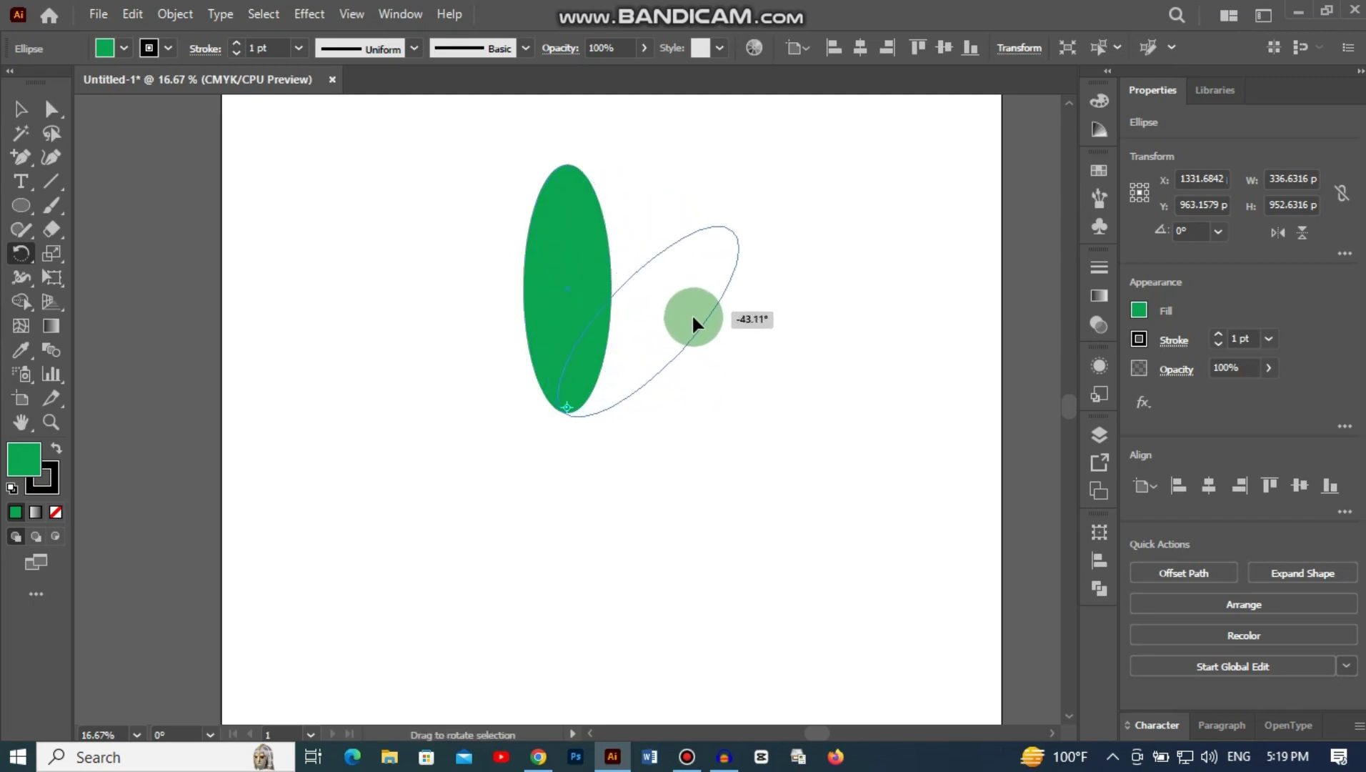
mouse_move(696, 336)
mouse_down()
mouse_move(616, 226)
mouse_move(512, 207)
mouse_move(457, 226)
mouse_move(616, 241)
mouse_up()
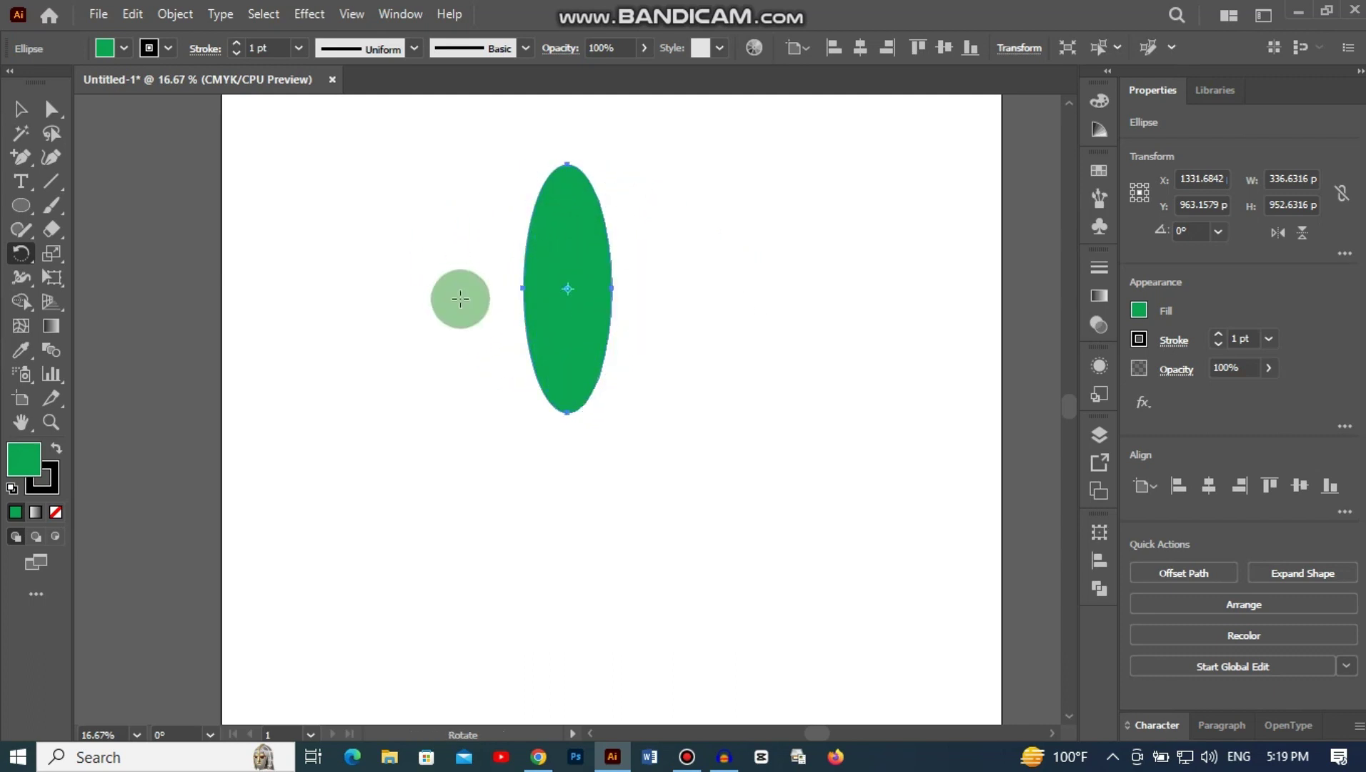
Set the pivot at the ellipse's bottom and Alt-drag a copy rotated about 31°.
click(565, 437)
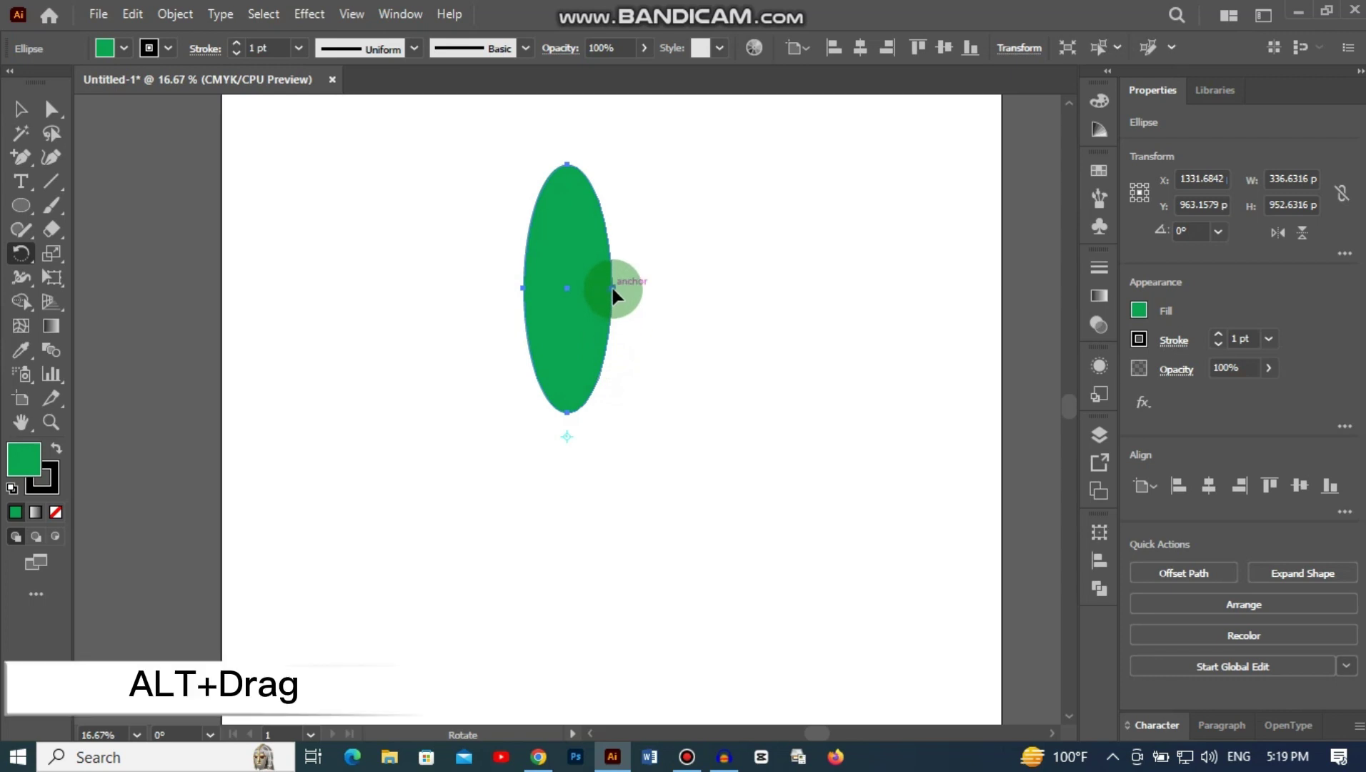
key(alt)
drag(613, 290, 676, 345)
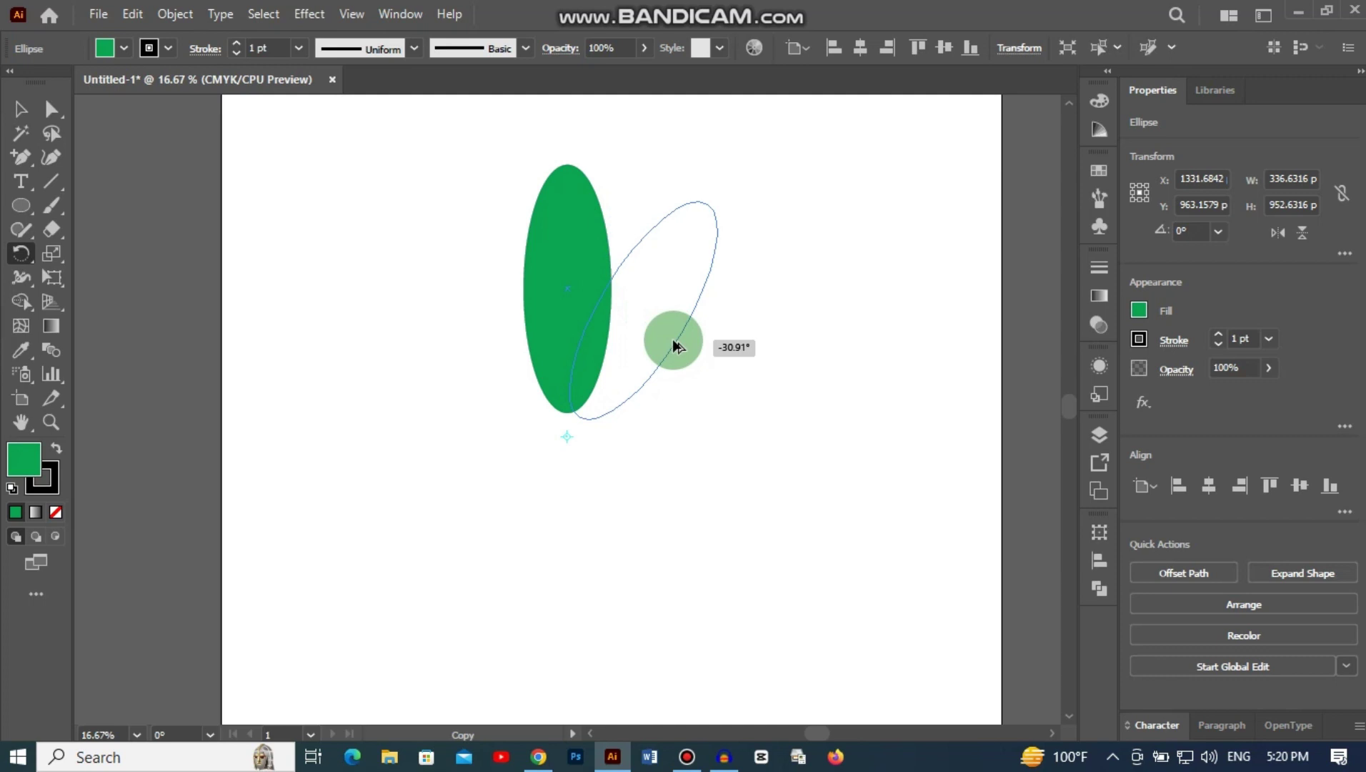
drag(675, 345, 676, 345)
Repeat the rotated copy three times with Ctrl+D to form the petal flower.
key(ctrl)
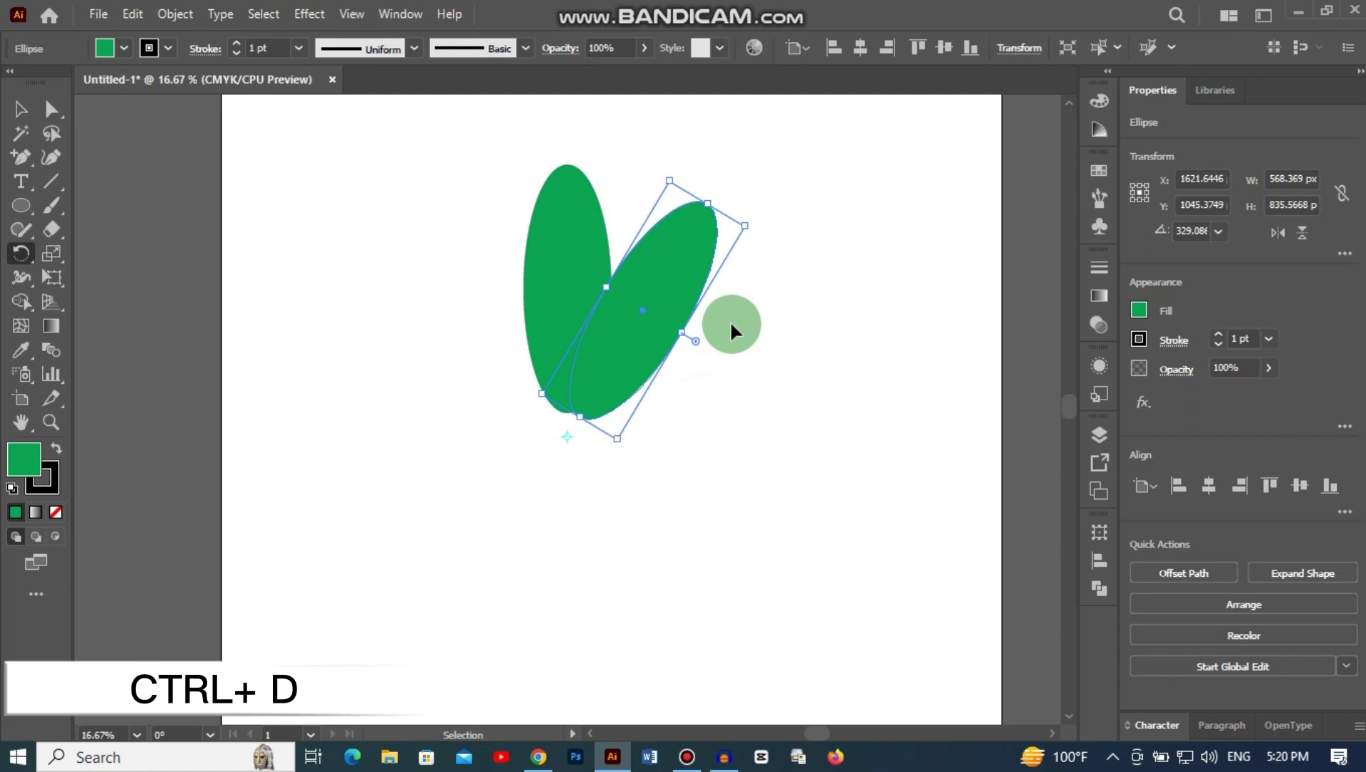
key(ctrl+d)
key(ctrl+d)
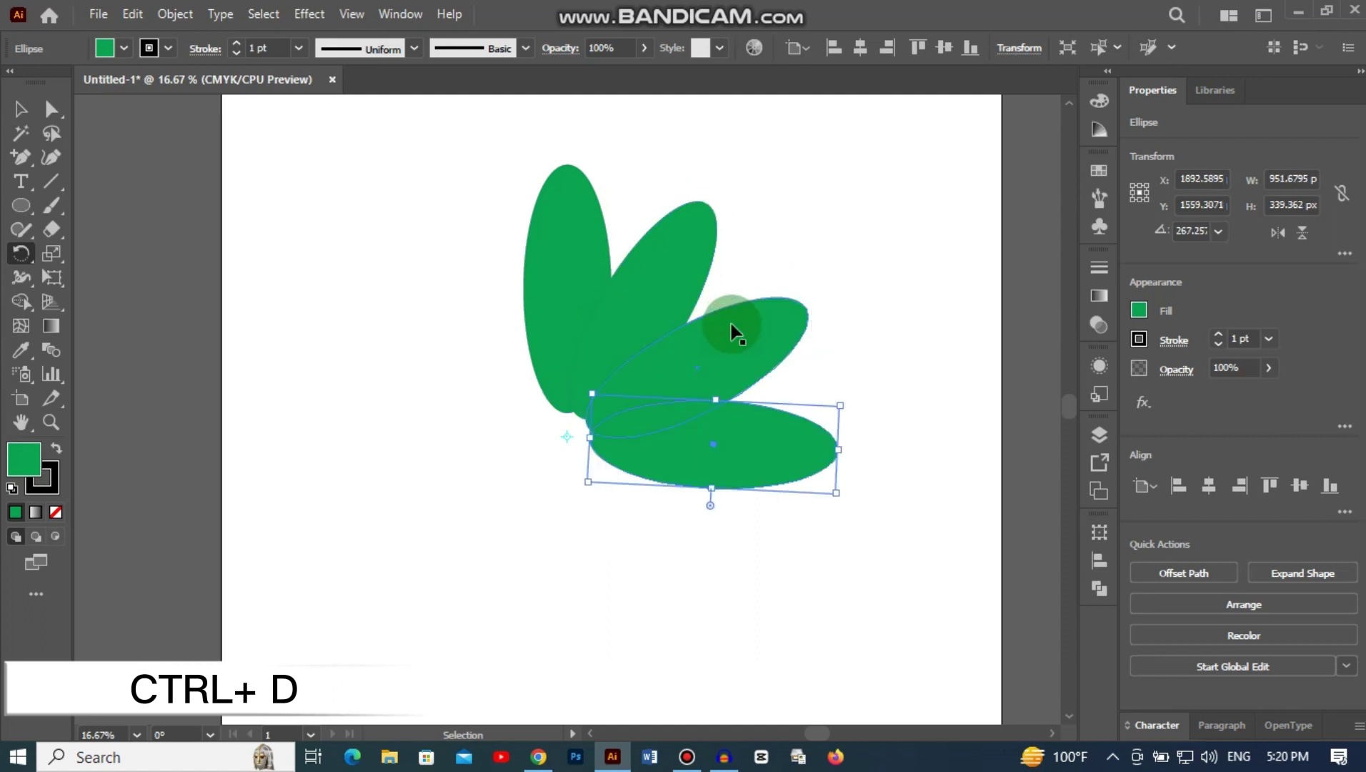
key(ctrl+d)
key(ctrl+d)
key(ctrl+d)
key(ctrl+d)
key(ctrl+d)
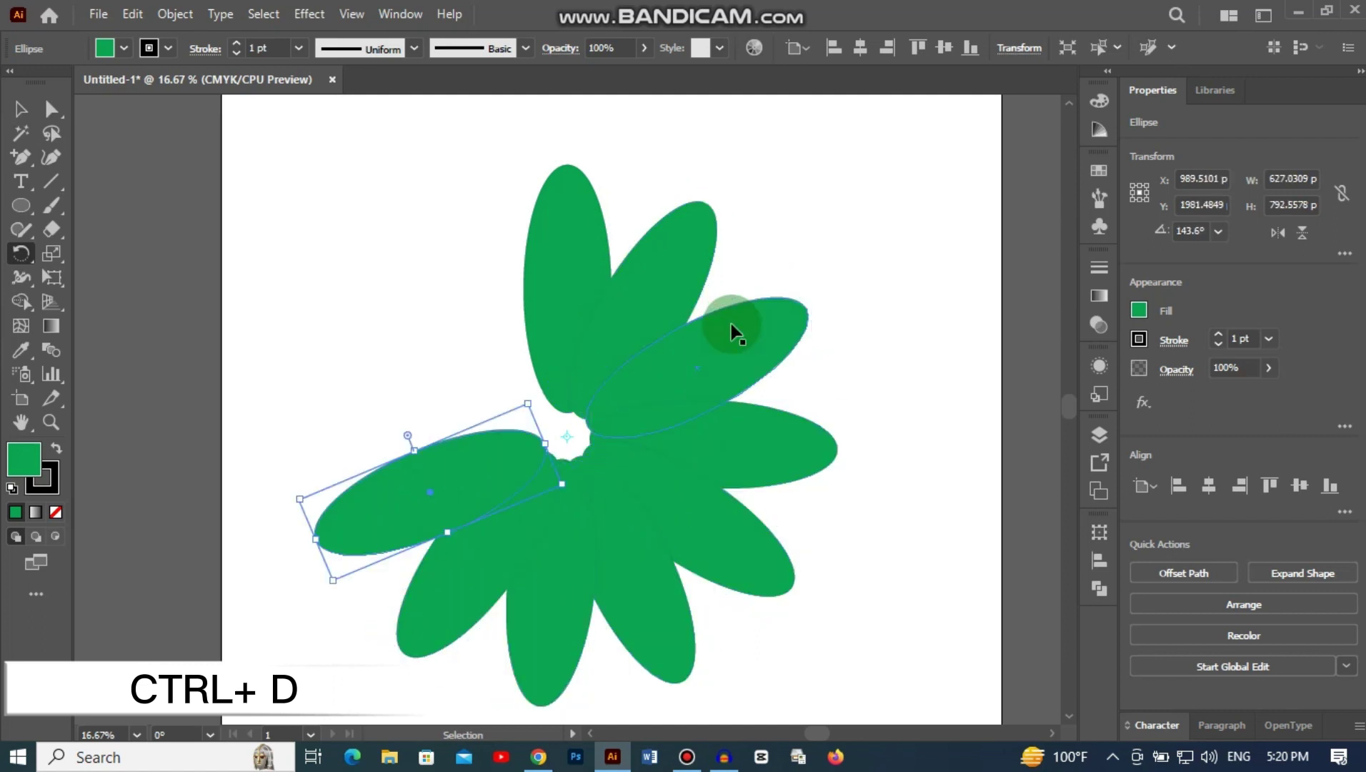
key(ctrl+d)
key(ctrl+d)
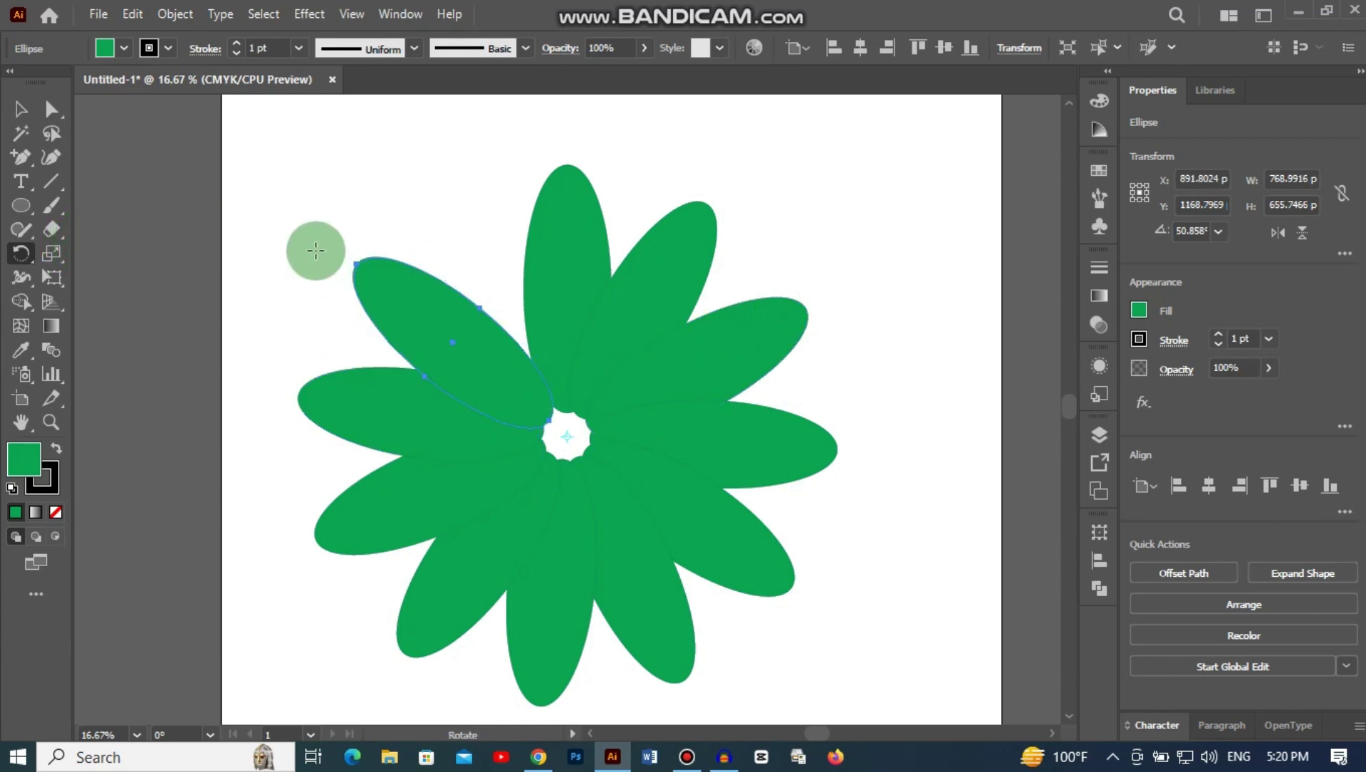
Marquee-select all the flower's petals and zoom in on its centre.
click(20, 109)
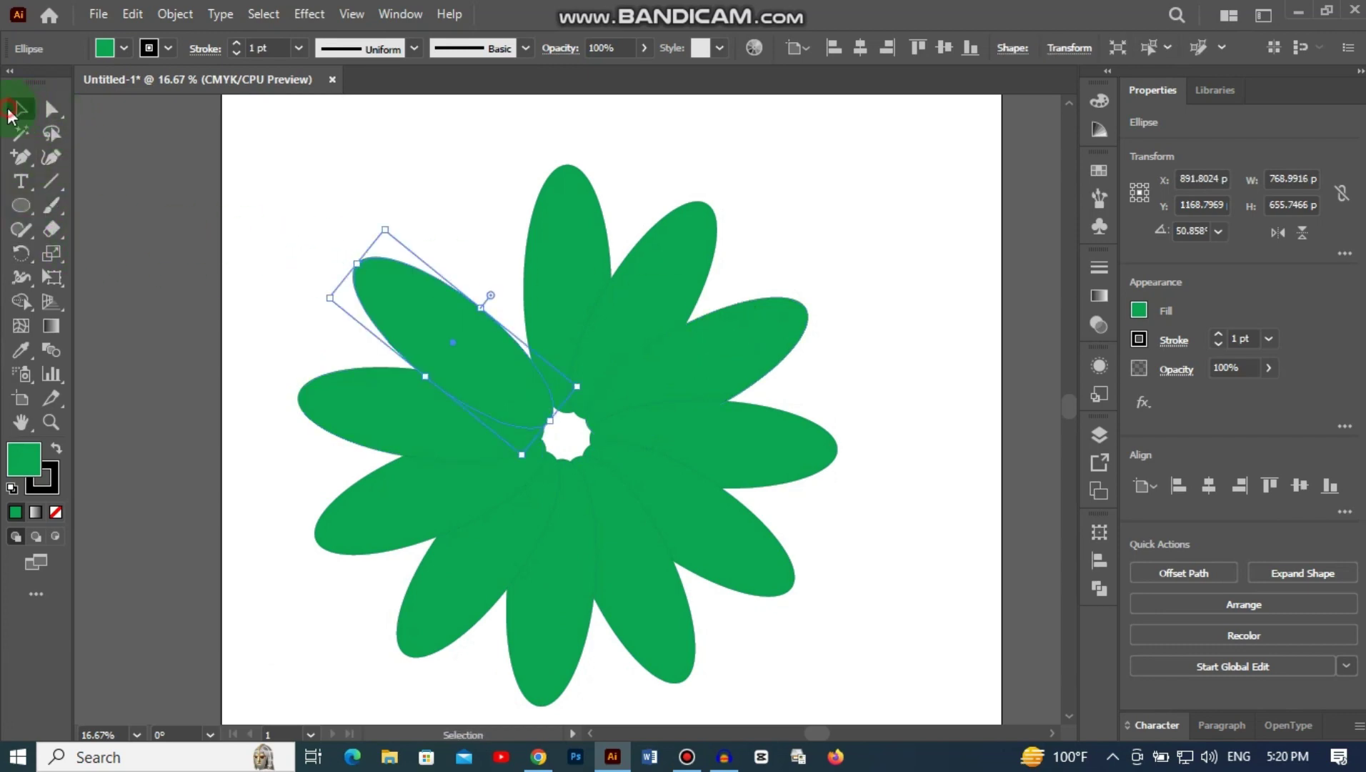
click(870, 243)
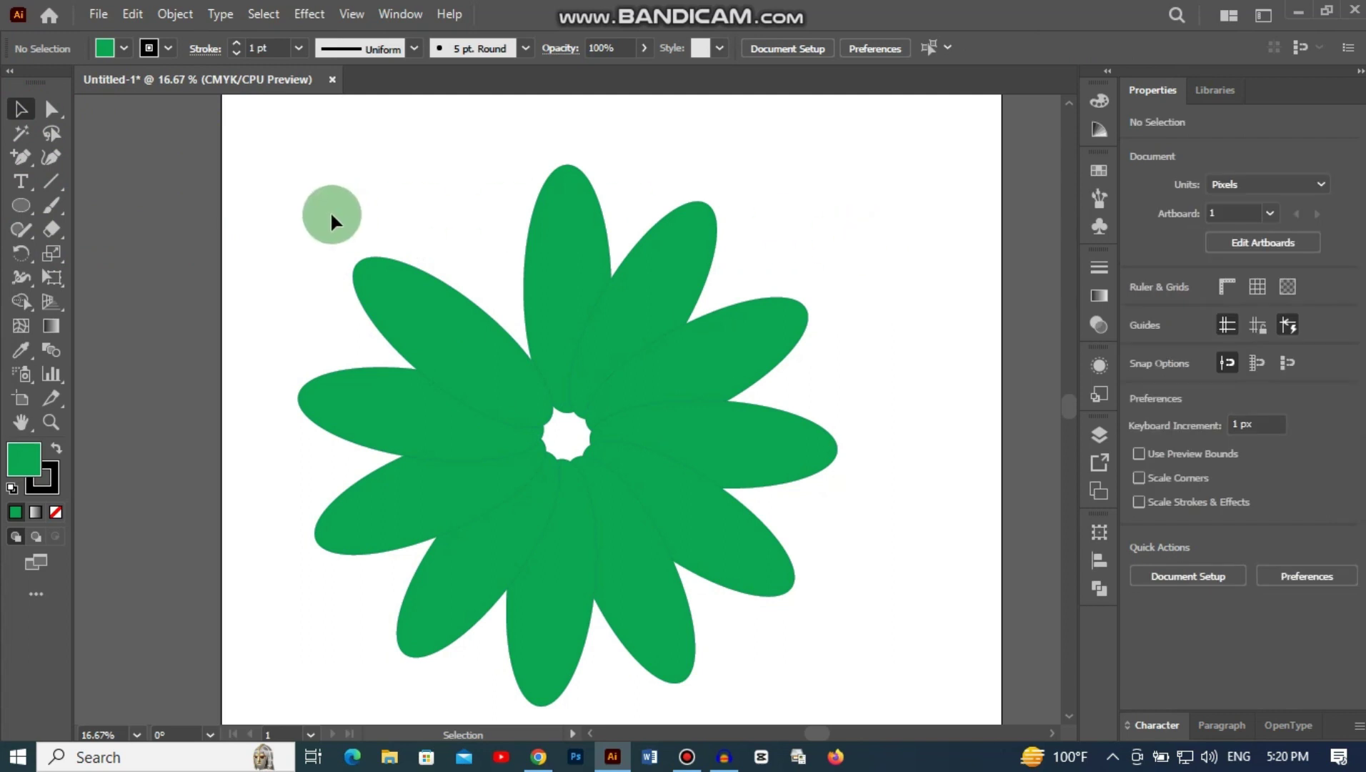
drag(275, 212, 877, 591)
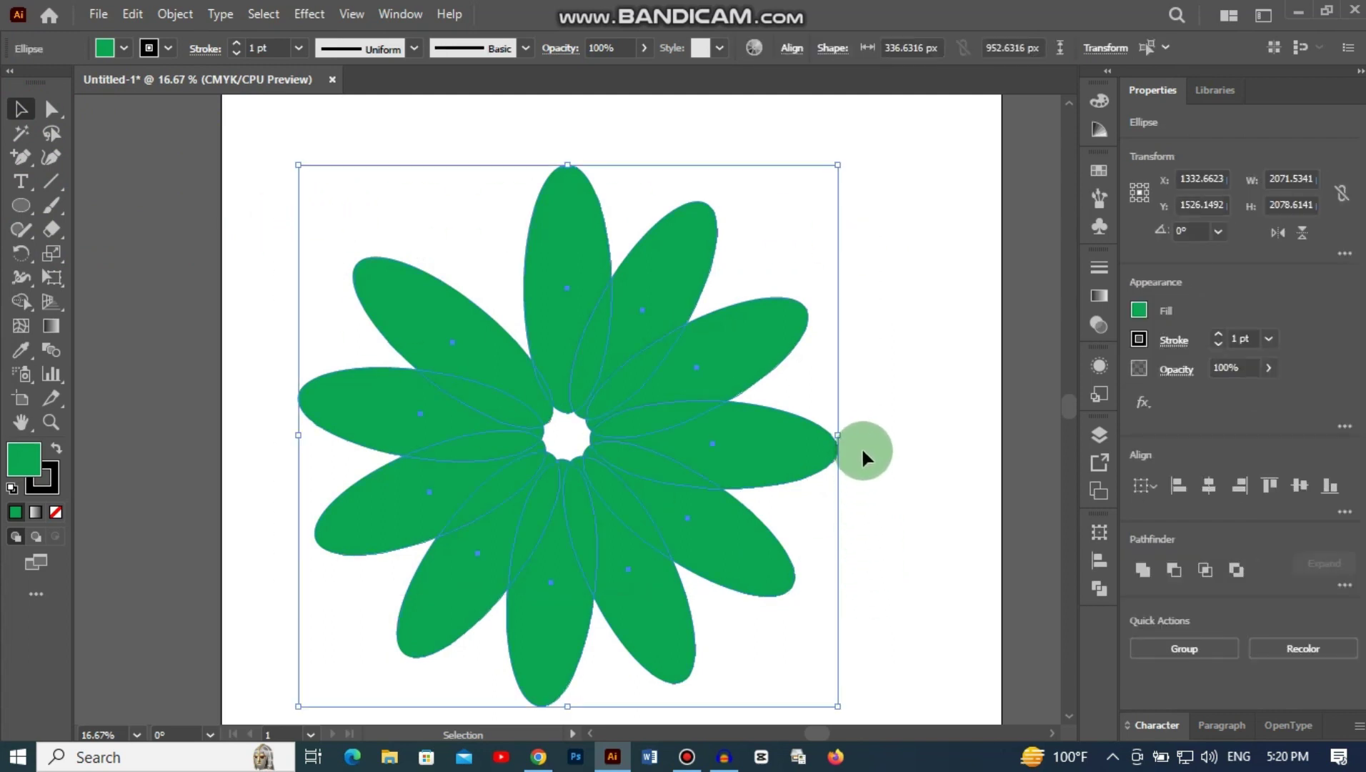
click(906, 383)
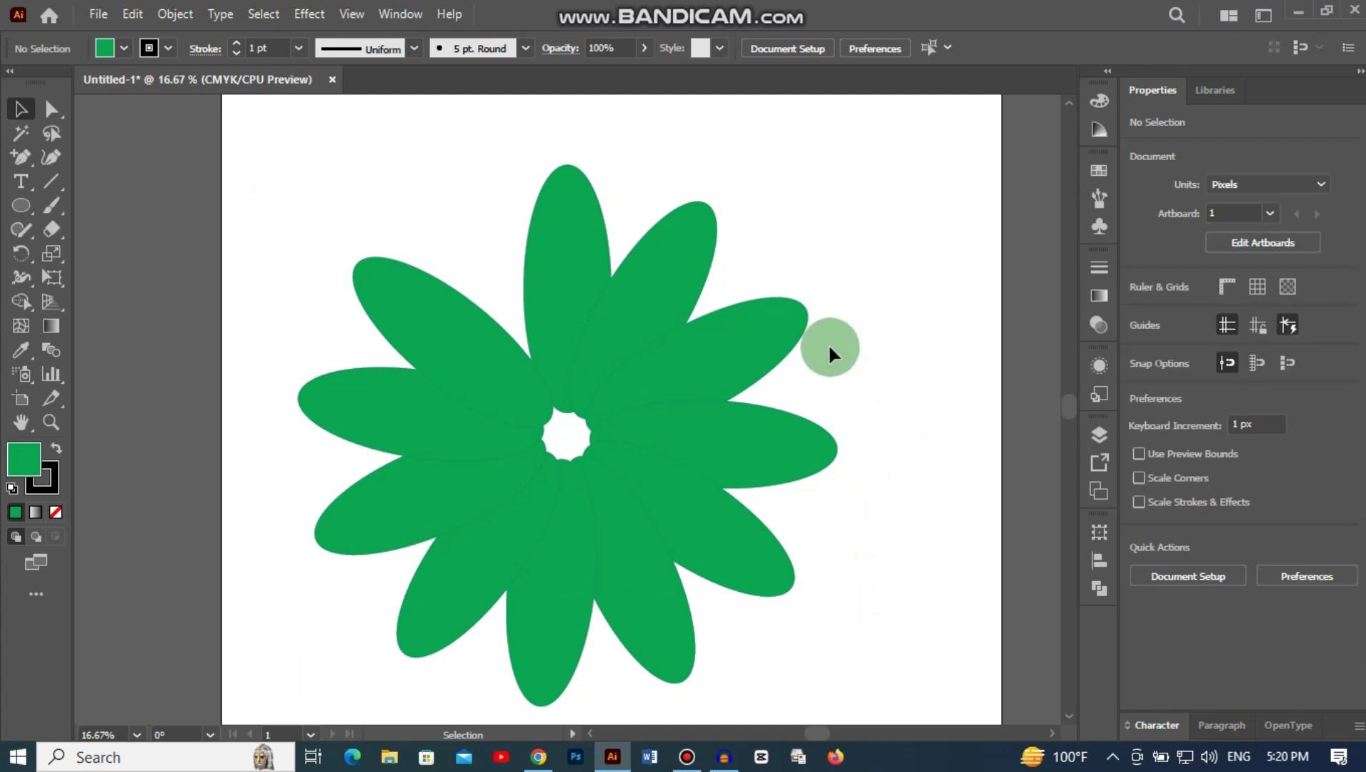
drag(298, 196, 874, 701)
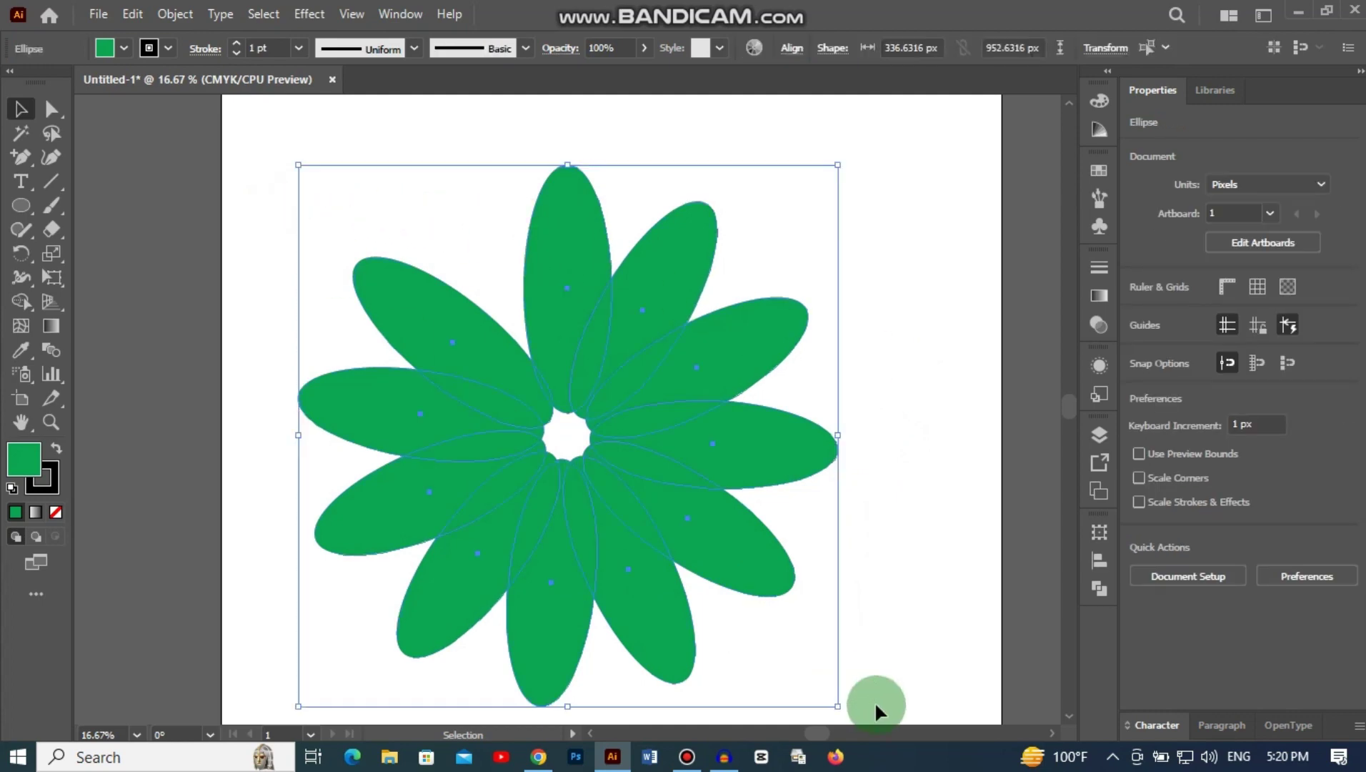
key(ctrl+plus)
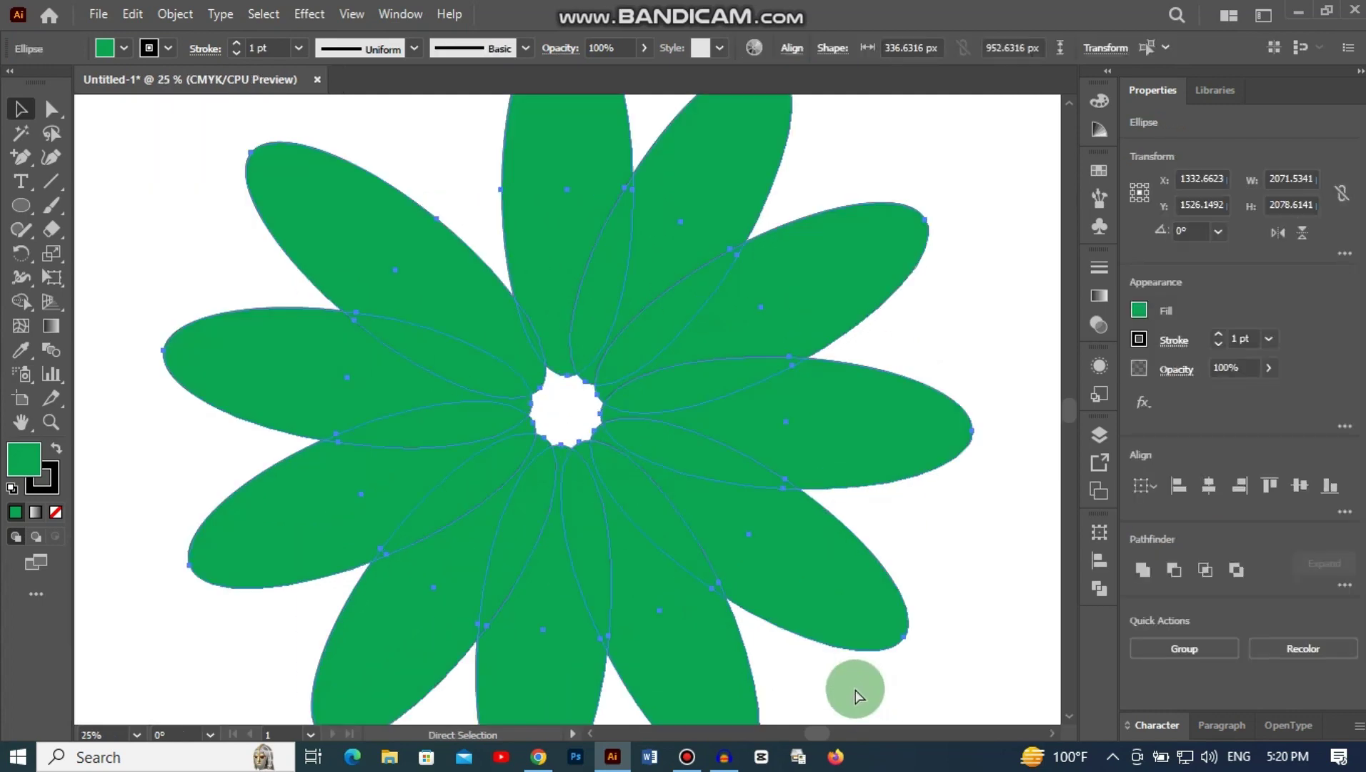
key(ctrl+plus)
scroll(567, 550, up, 2)
scroll(567, 550, up, 1)
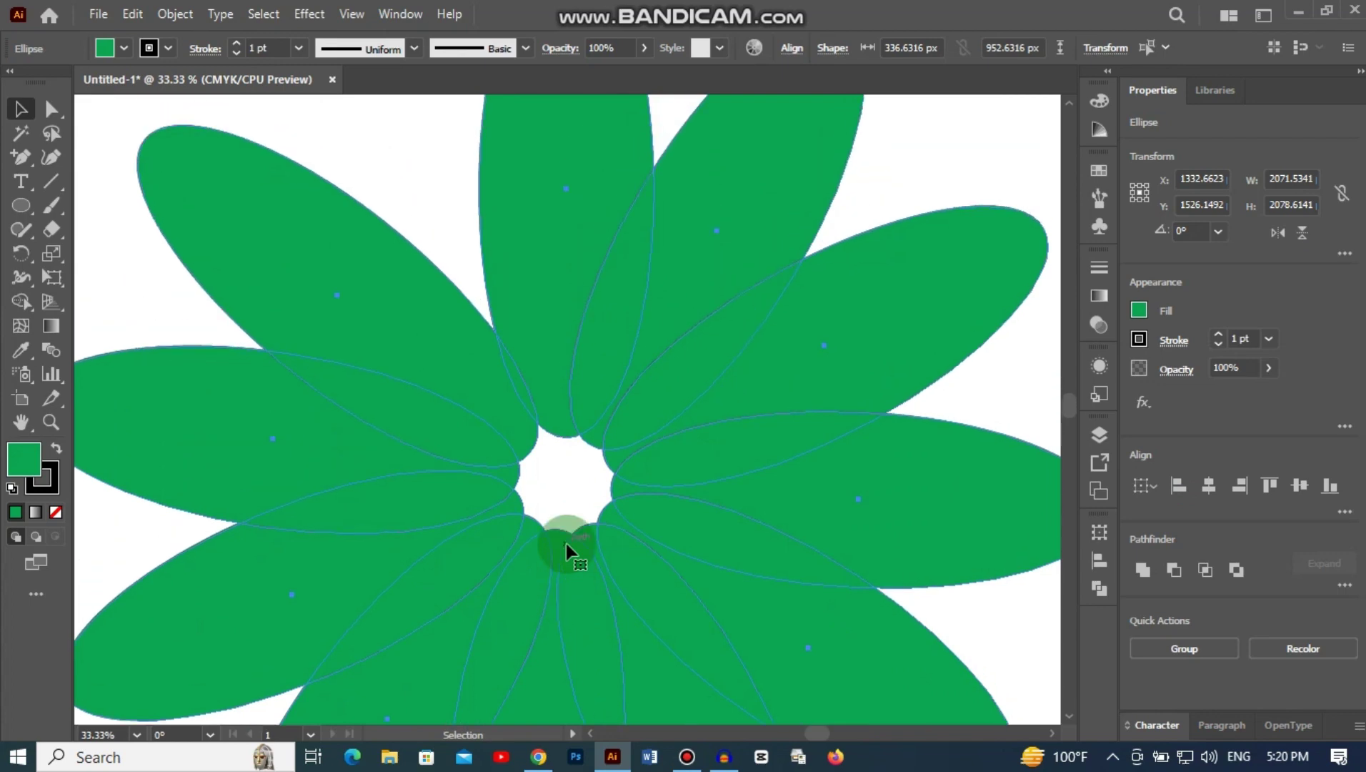
scroll(566, 550, up, 1)
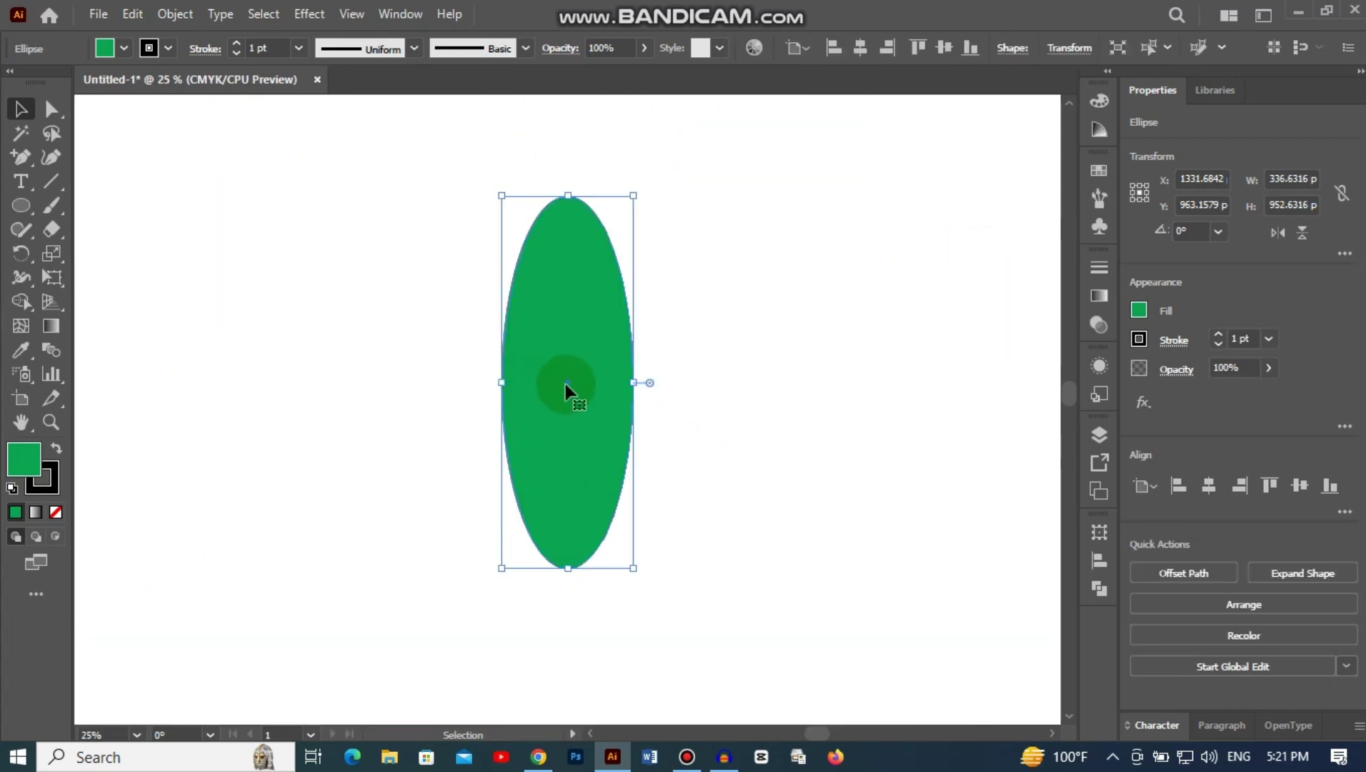
Set a pivot below the ellipse and build petals from 45° rotated copies, repeated with Ctrl+D.
scroll(568, 387, down, 1)
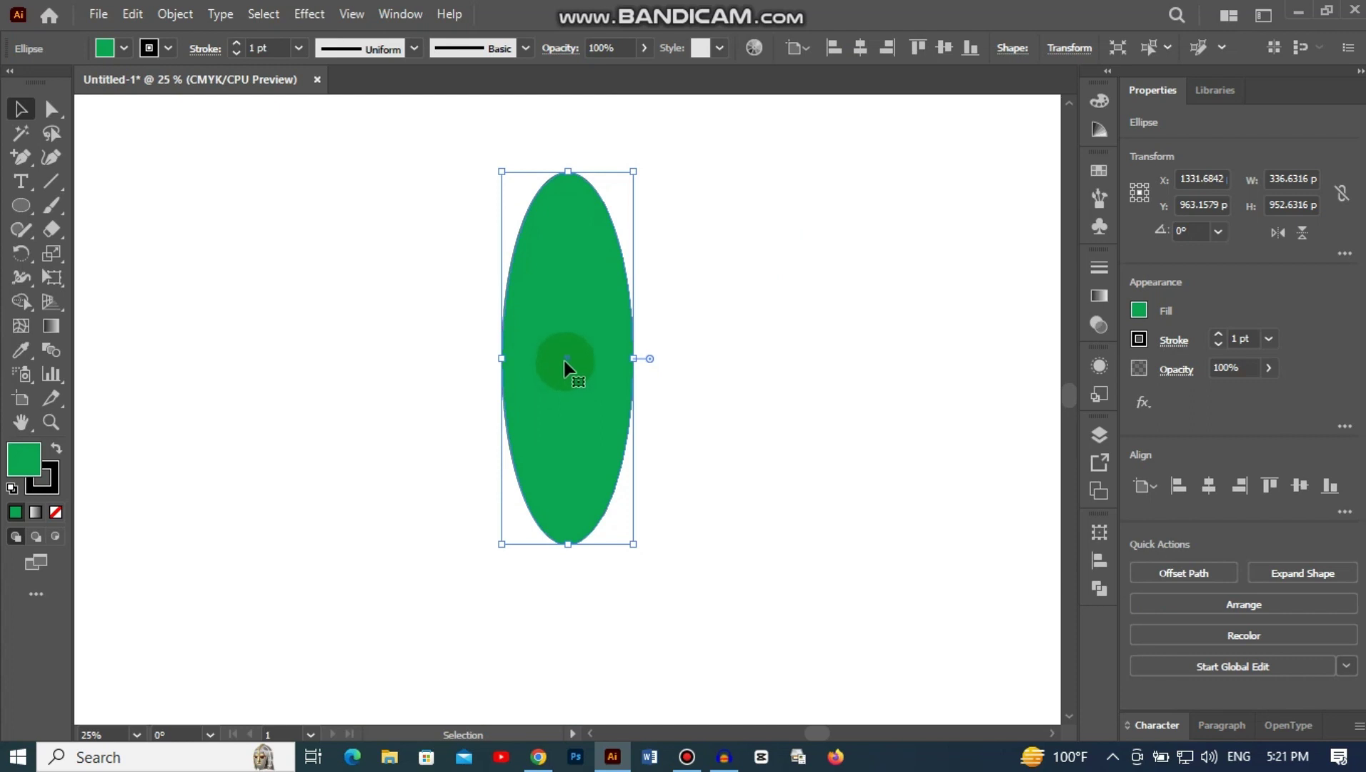
click(21, 253)
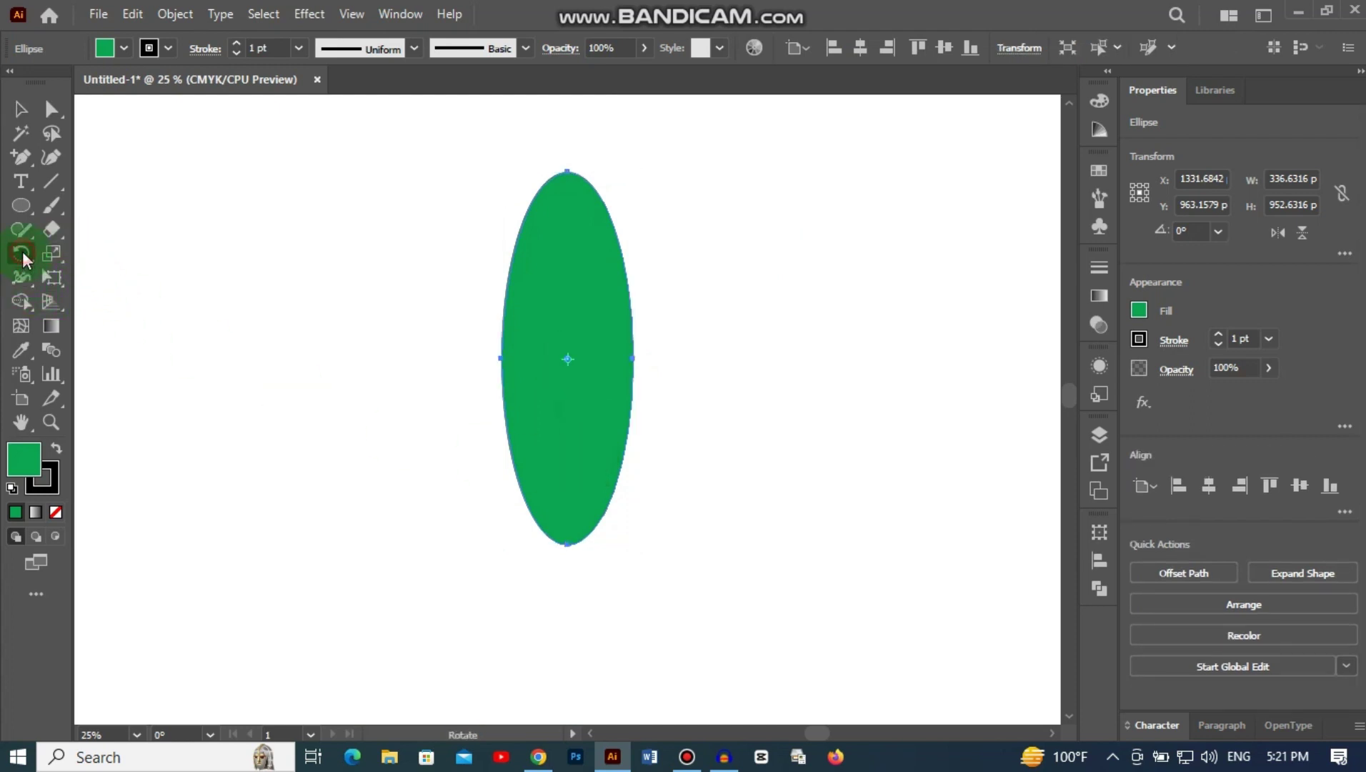
click(566, 587)
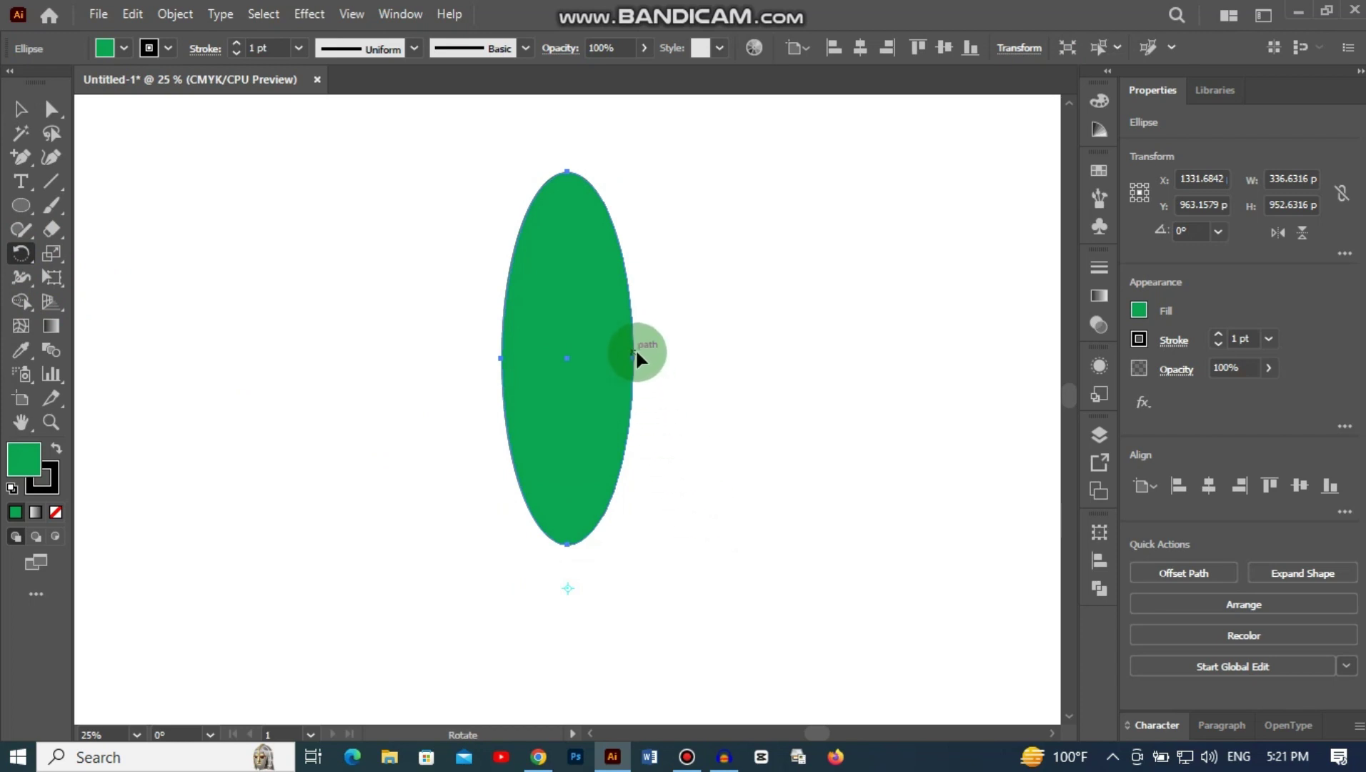
scroll(633, 328, down, 2)
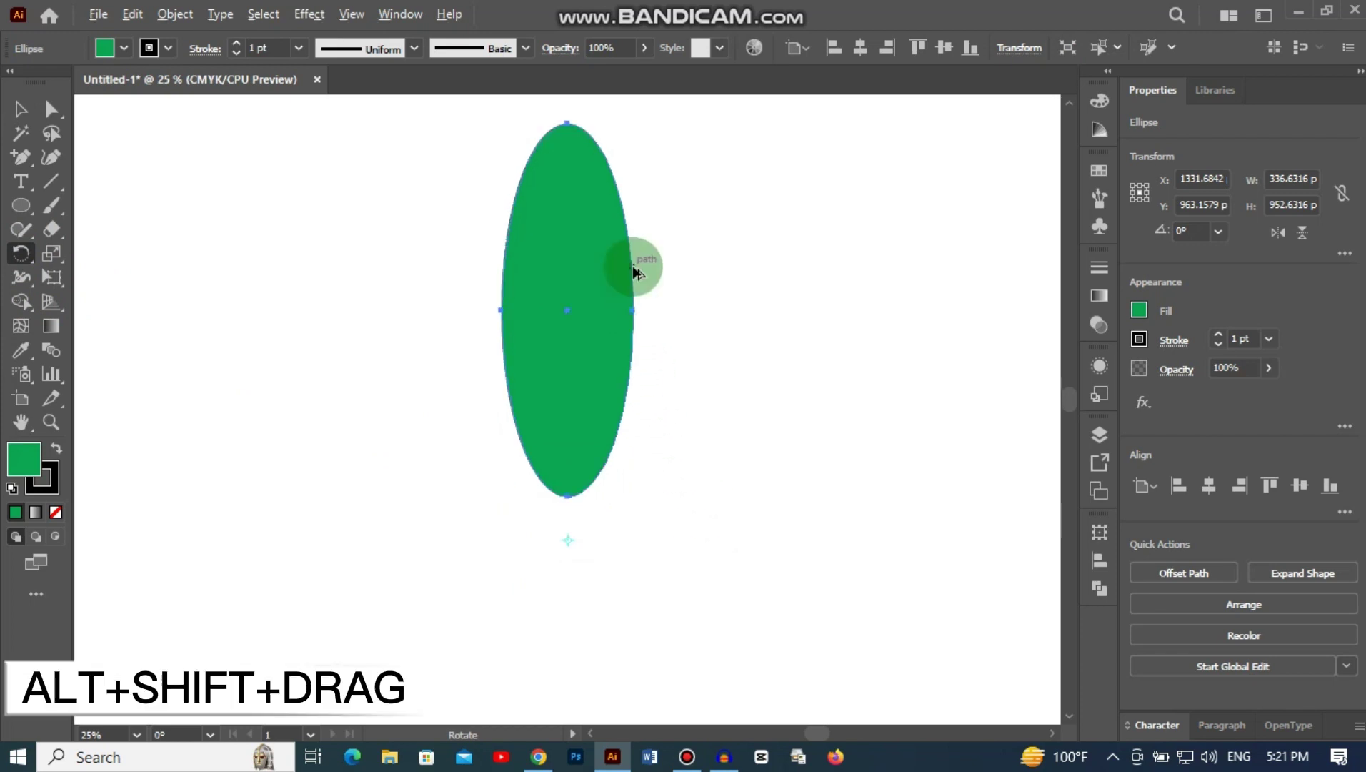
drag(633, 271, 731, 372)
key(ctrl+d)
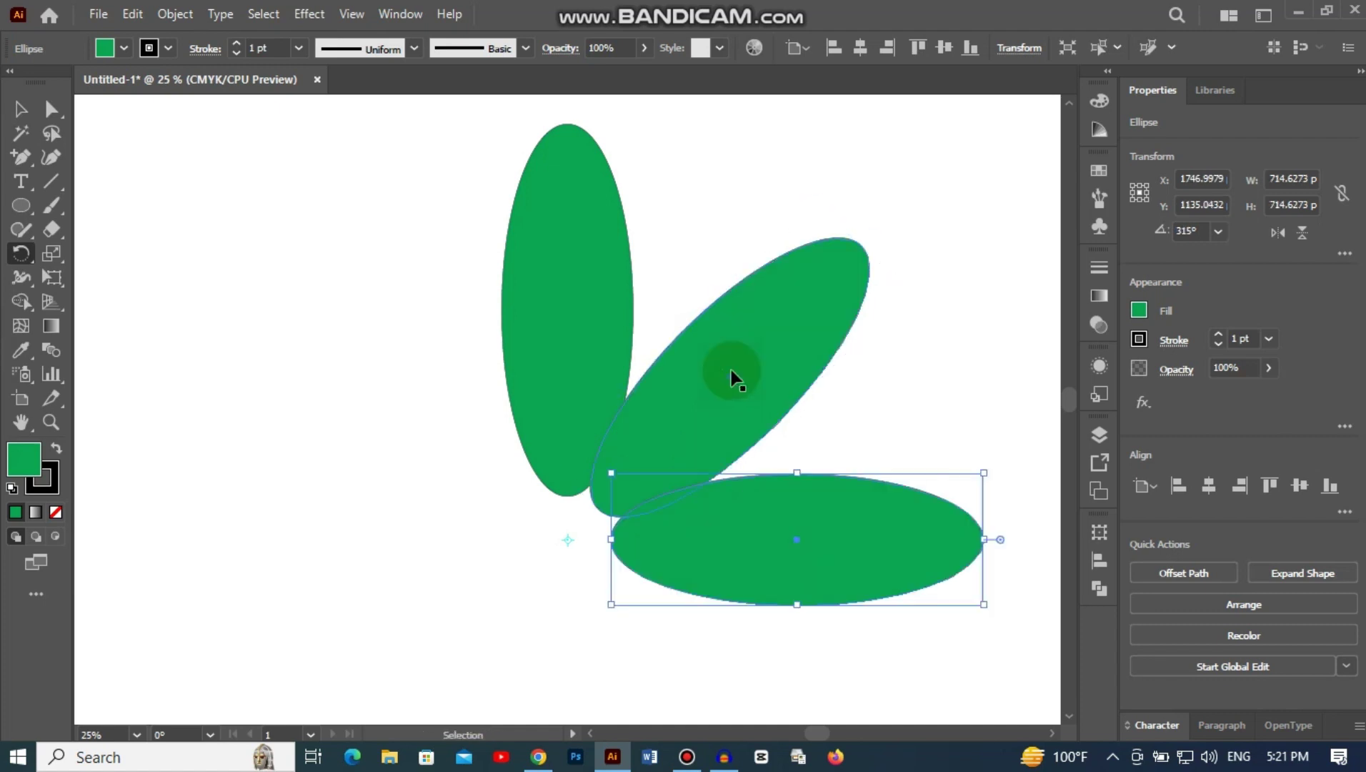
key(ctrl+d)
key(ctrl+d)
key(ctrl+d)
key(ctrl+d)
key(ctrl+d)
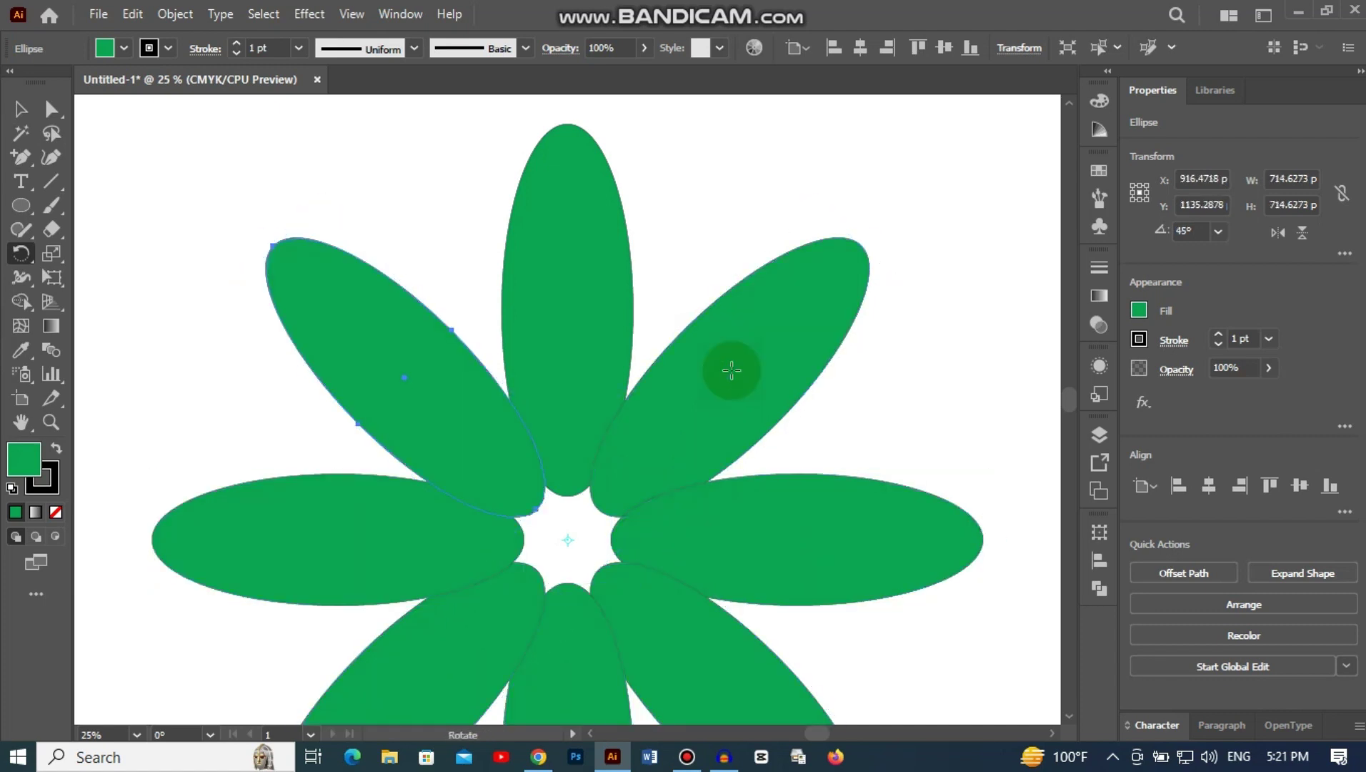
Zoom out and marquee-select all eight petals of the flower.
scroll(359, 350, down, 2)
scroll(602, 400, down, 1)
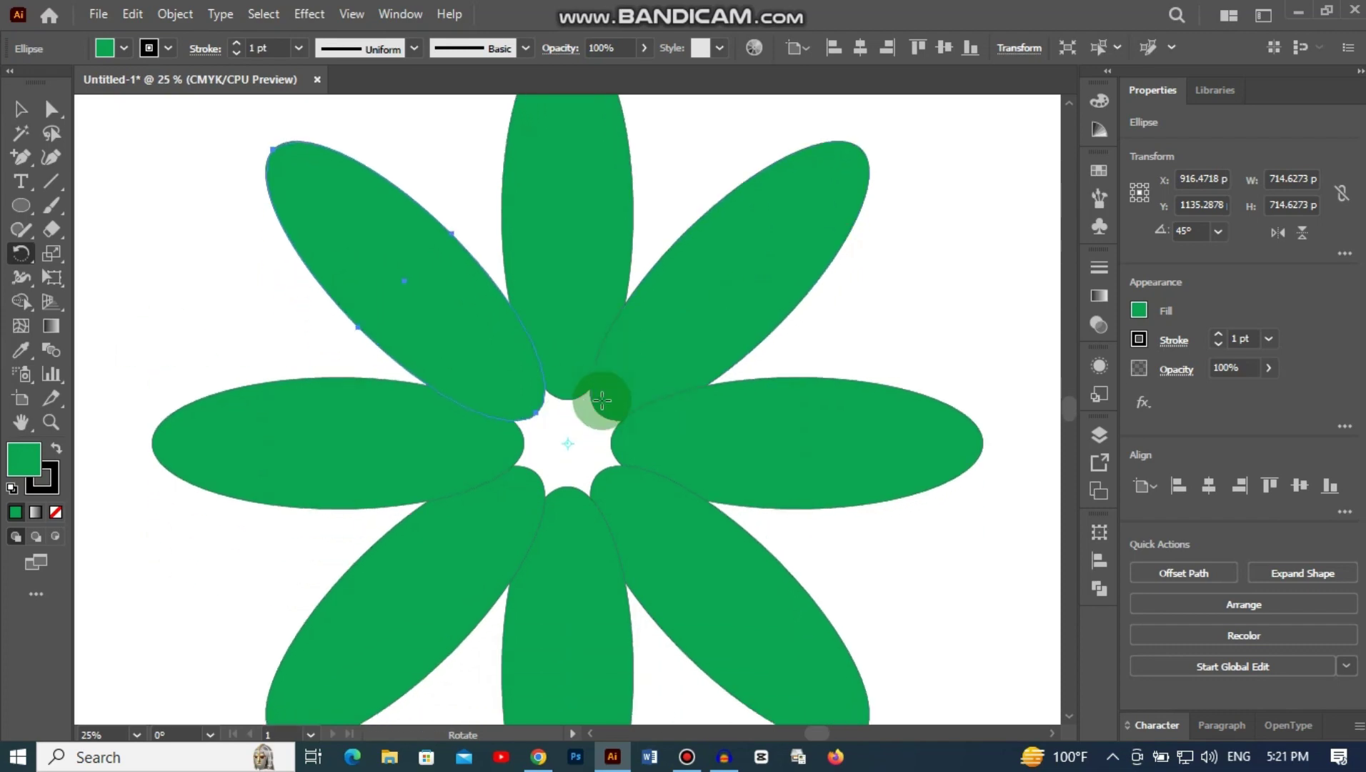
scroll(602, 400, down, 2)
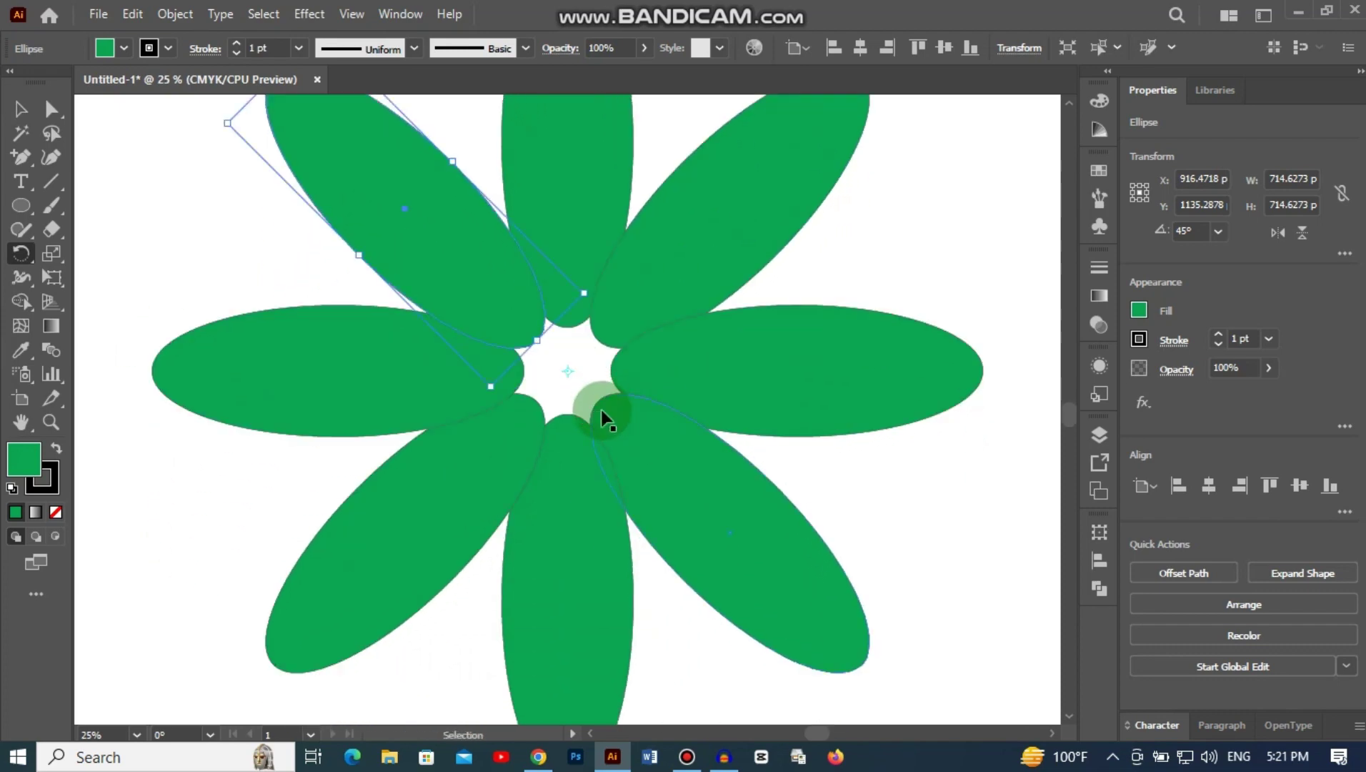
key(ctrl+minus)
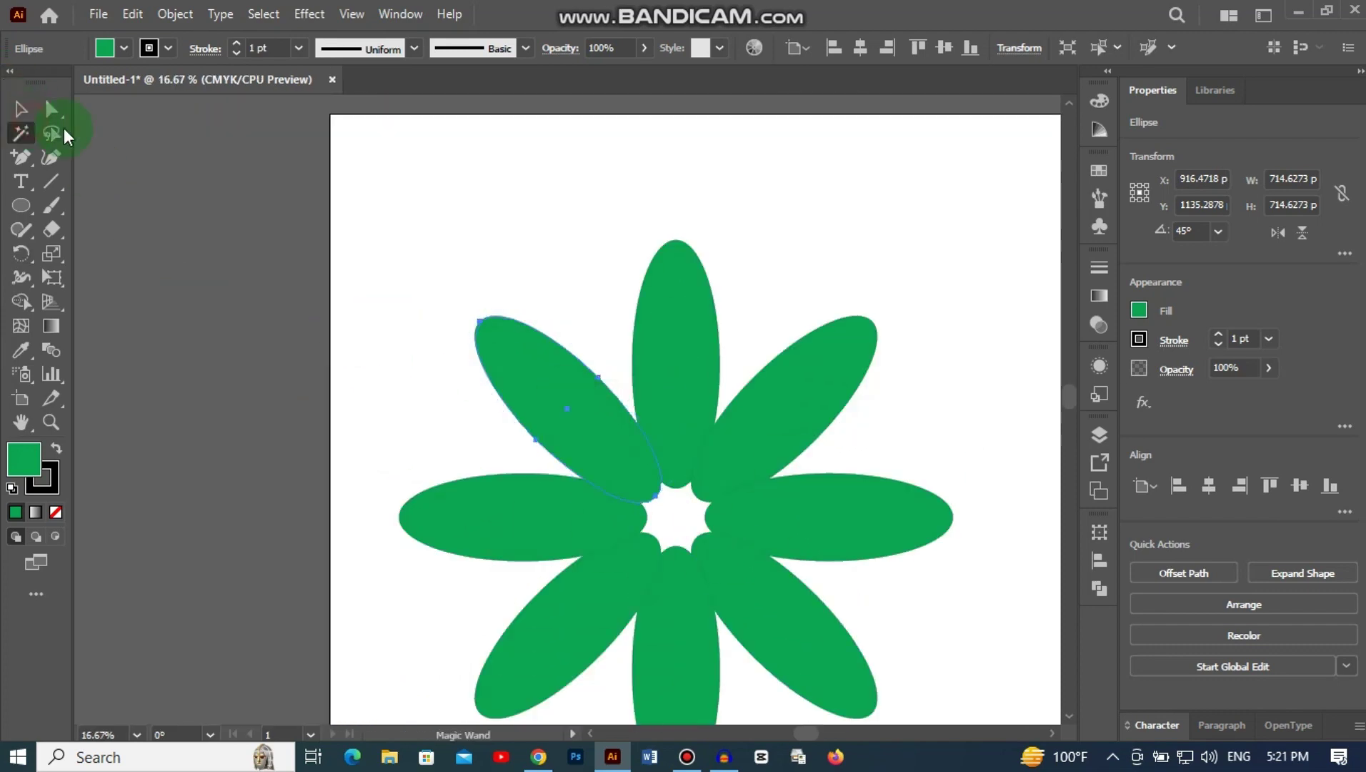
click(21, 109)
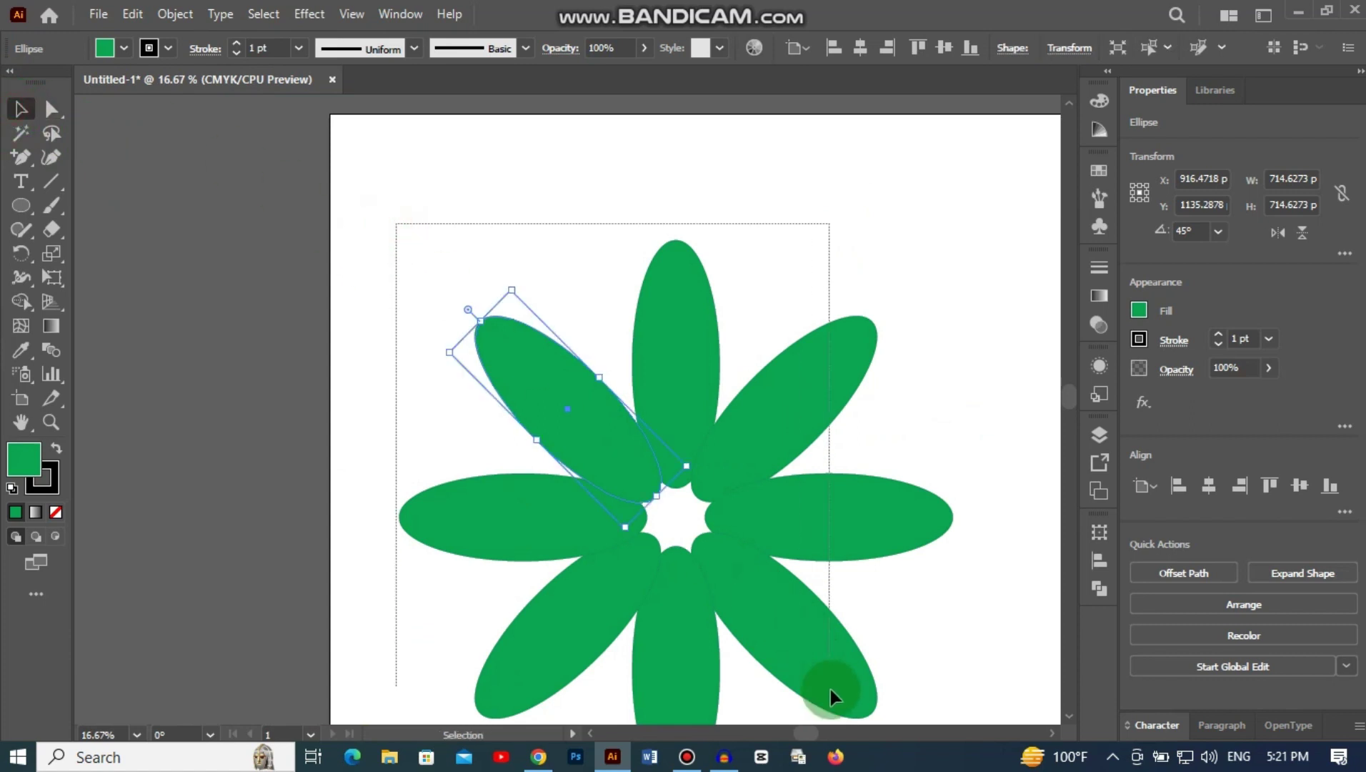
drag(398, 223, 831, 693)
scroll(883, 532, down, 2)
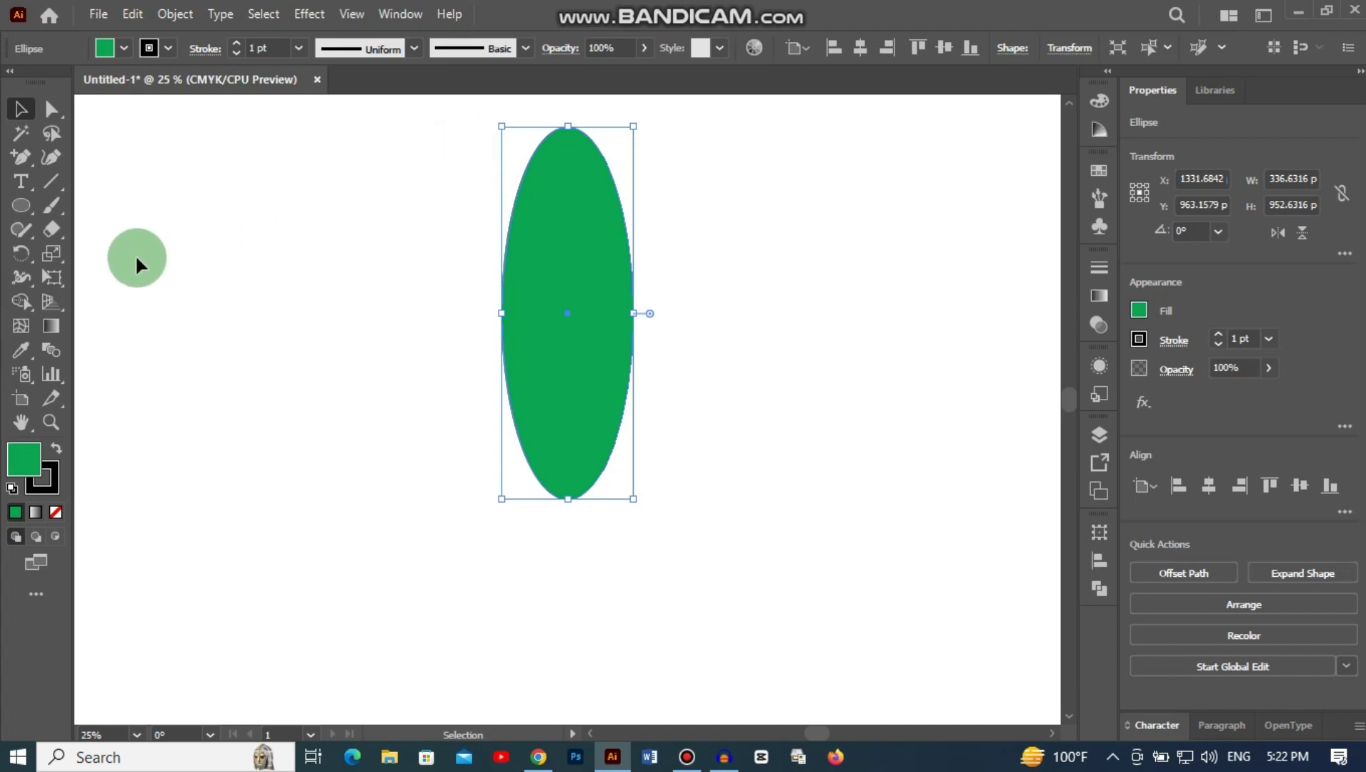
Select the green ellipse and set a Rotate pivot just below it, opening the Rotate dialog.
drag(432, 142, 646, 436)
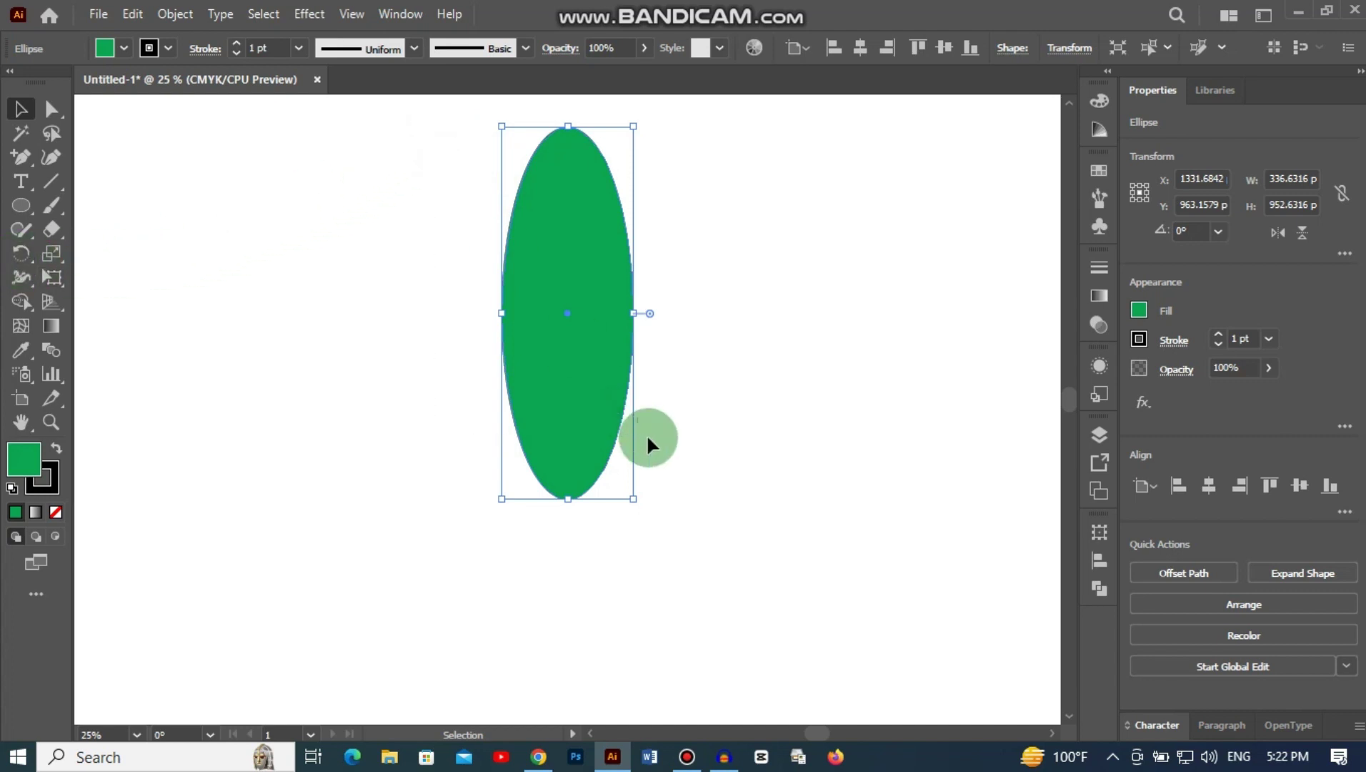
click(22, 256)
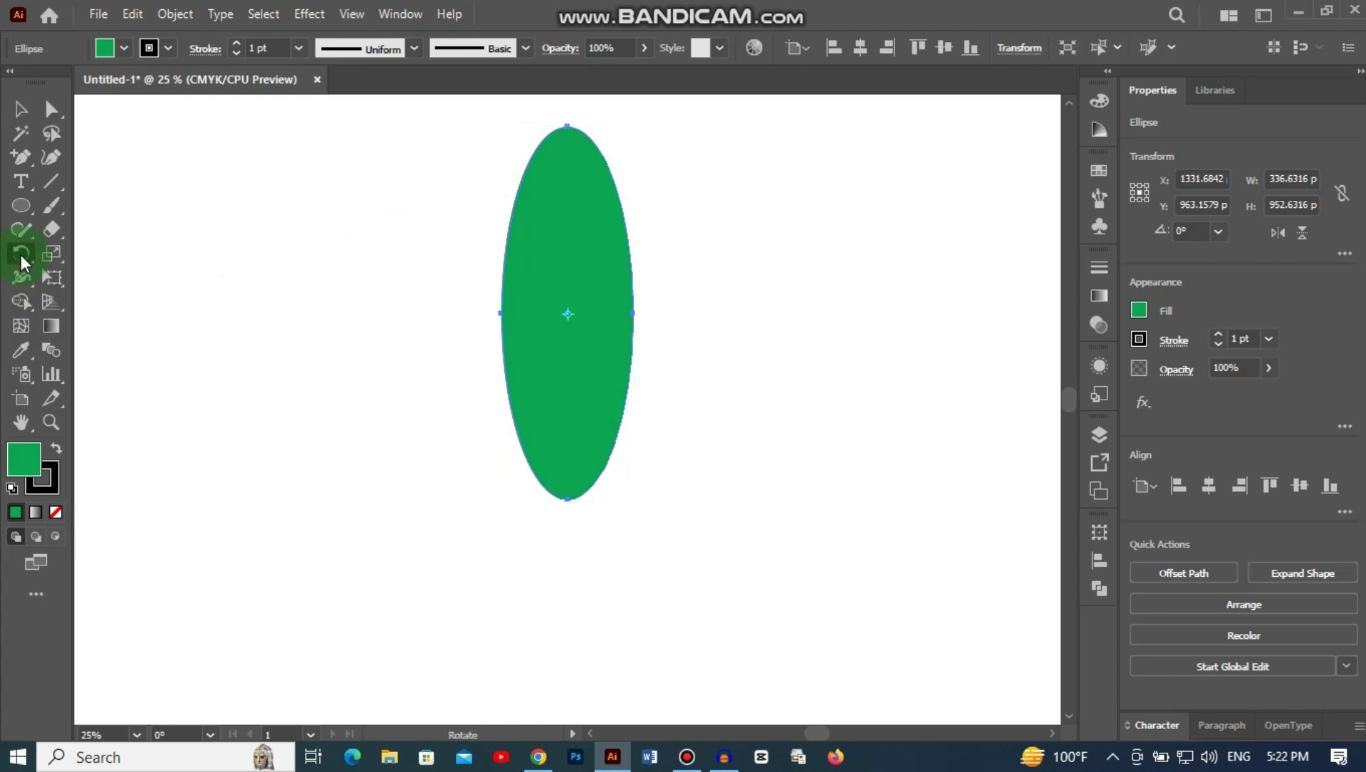
scroll(622, 513, down, 2)
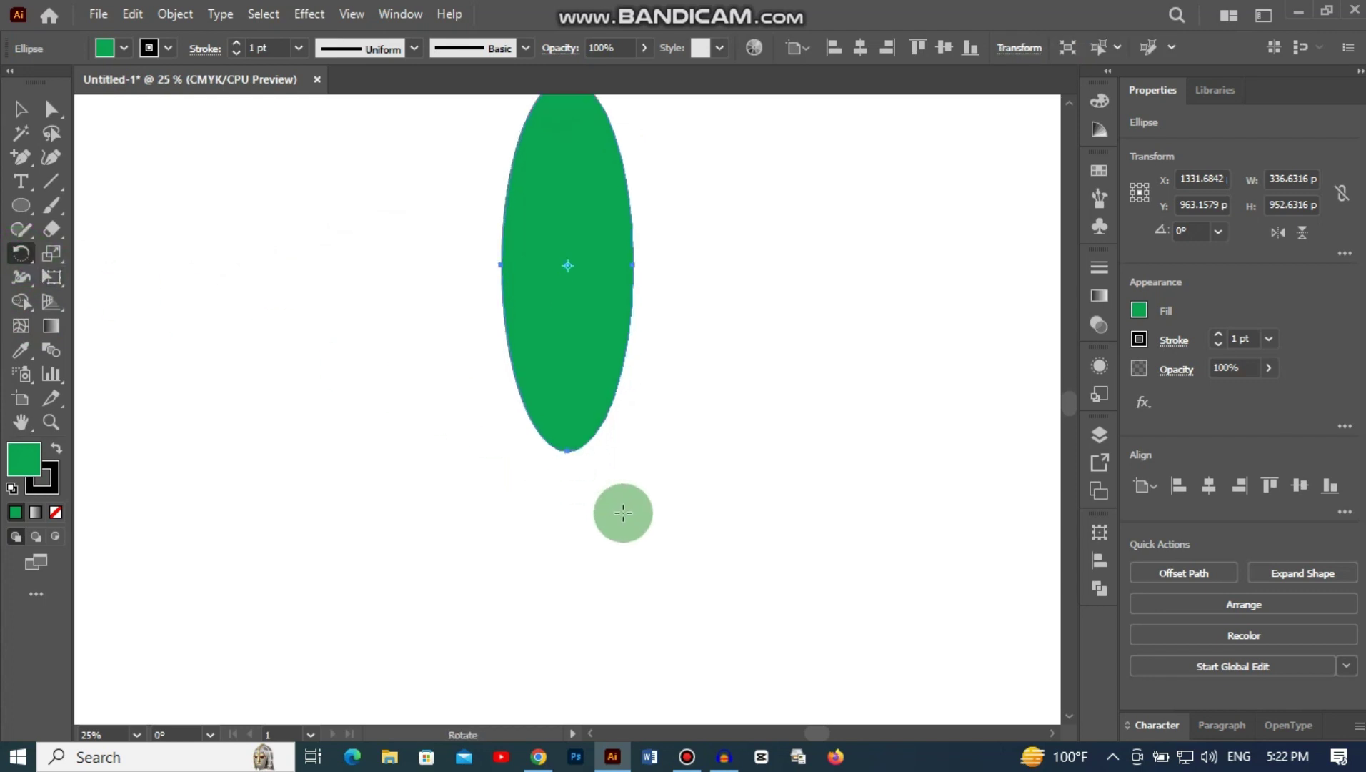
scroll(569, 515, up, 1)
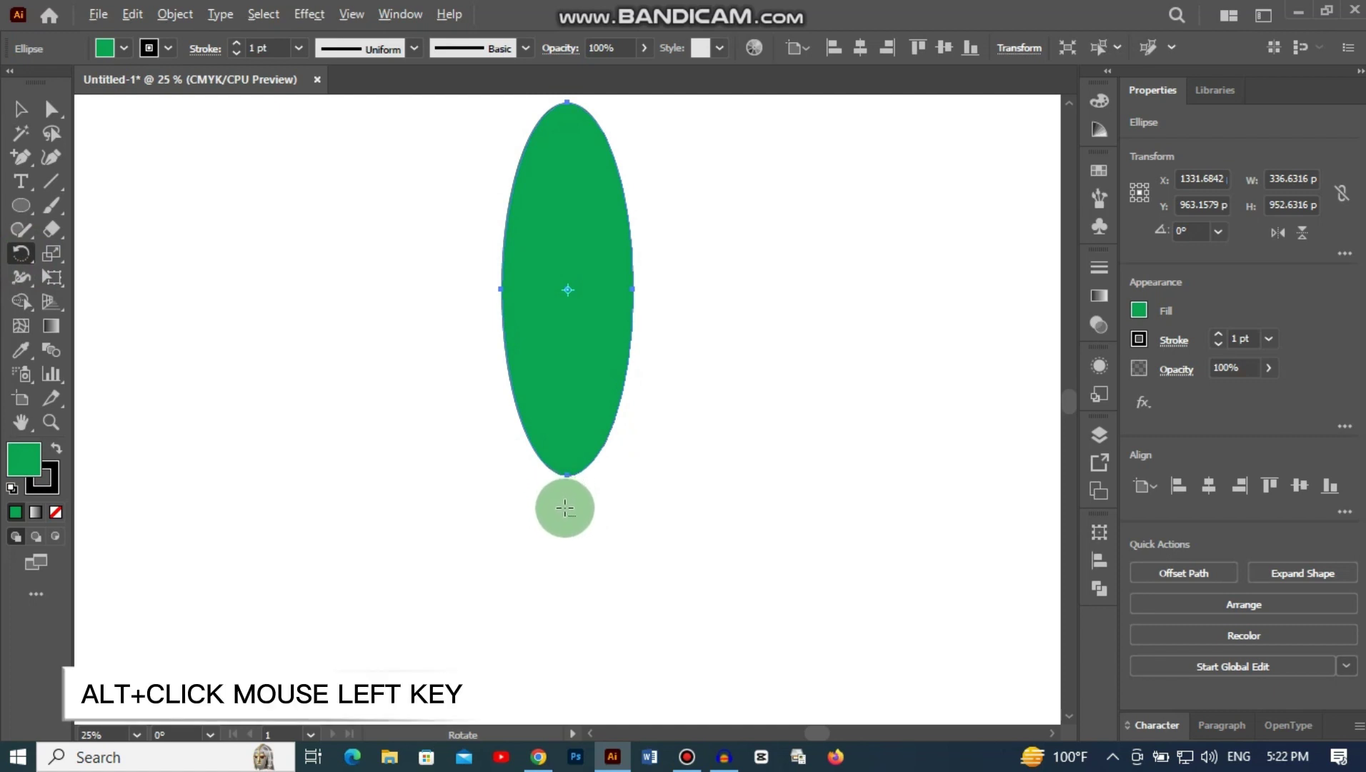
alt+click(564, 508)
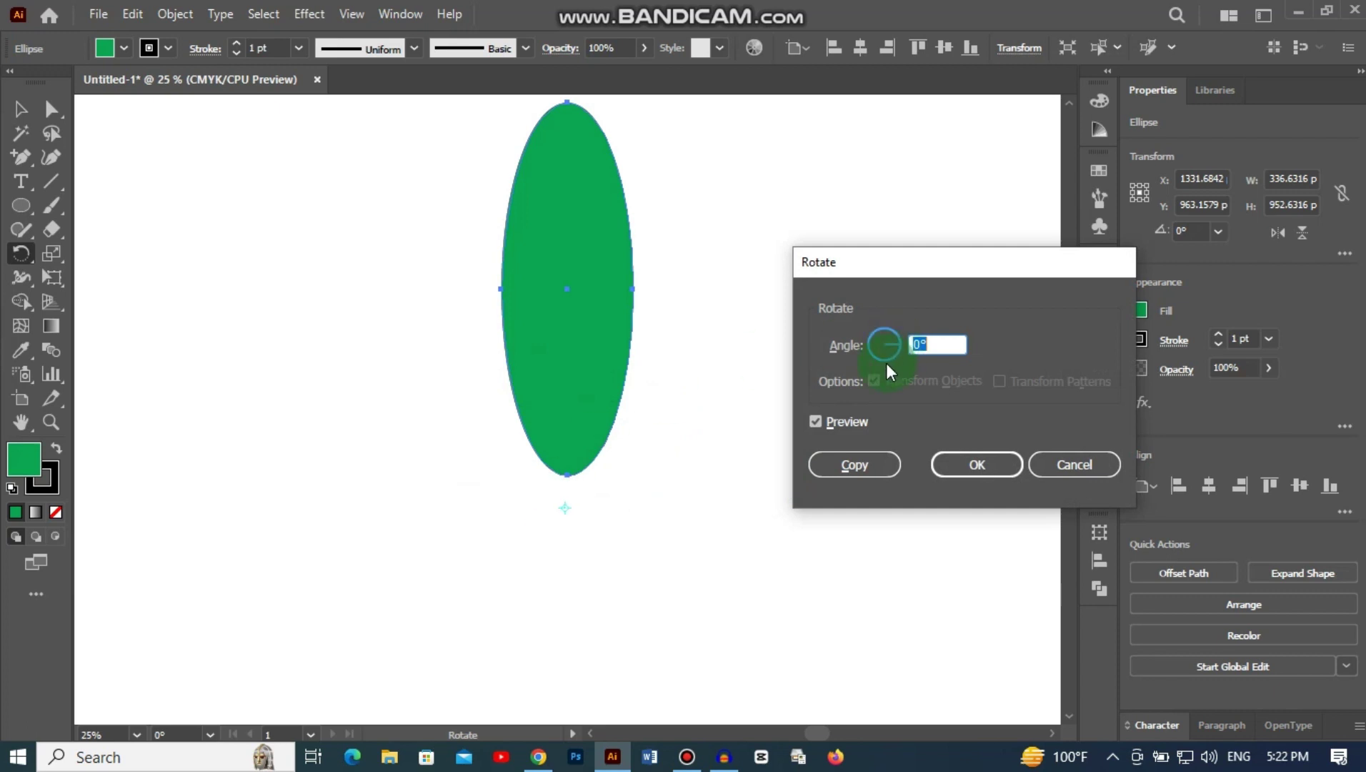
Make a copy of the ellipse rotated by an angle of 360/10 (36°).
click(945, 345)
text(360)
text(/)
text(10)
click(854, 470)
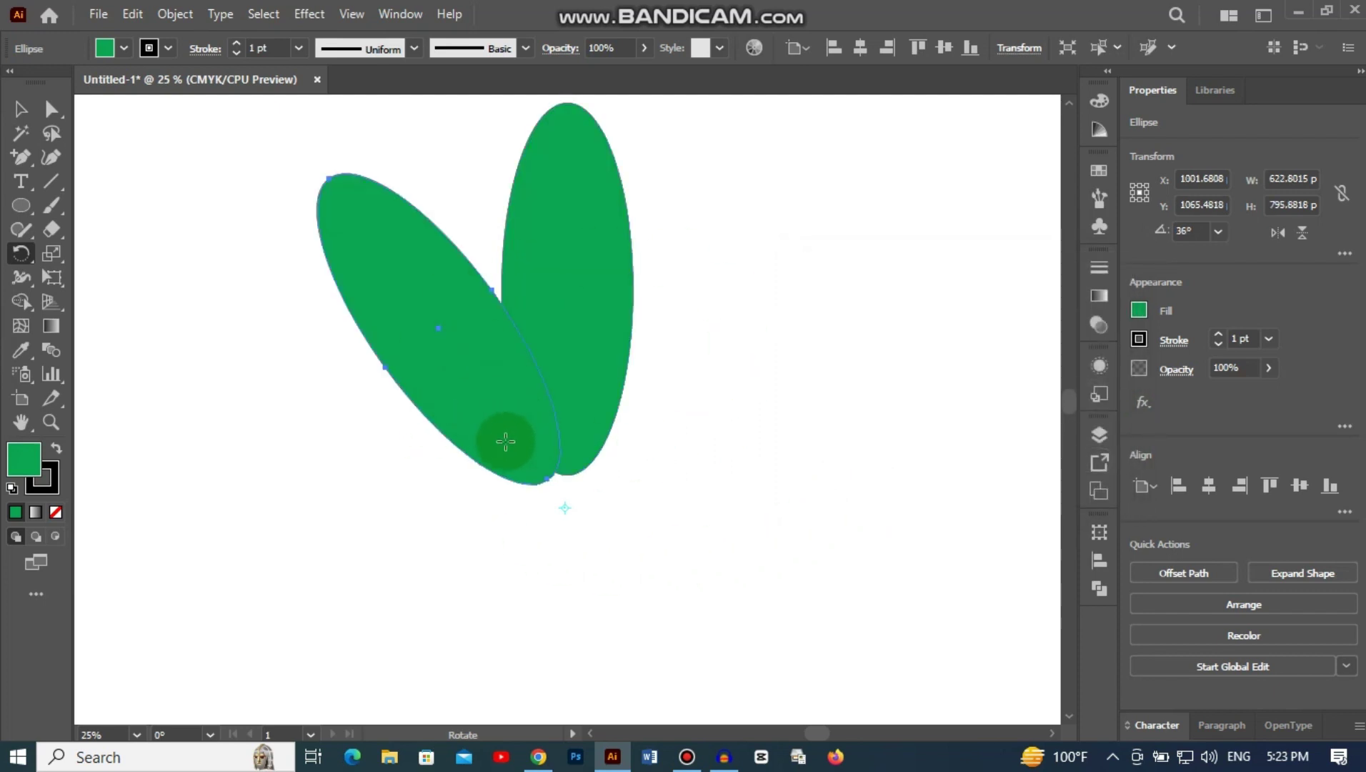
Repeat the 36° copy three more times with Ctrl+D to finish the ten-petal flower.
key(ctrl+d)
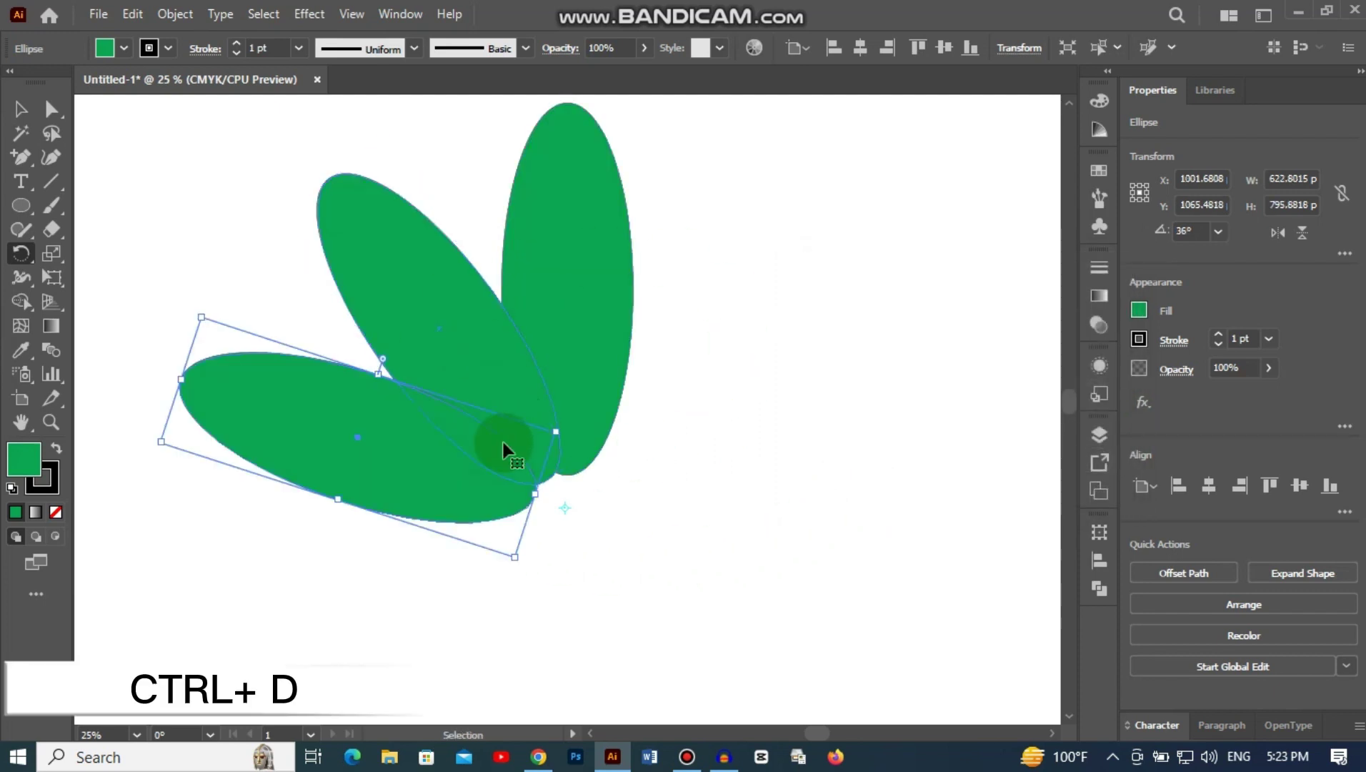
key(ctrl+d)
key(ctrl+d)
key(ctrl+d)
key(ctrl+d)
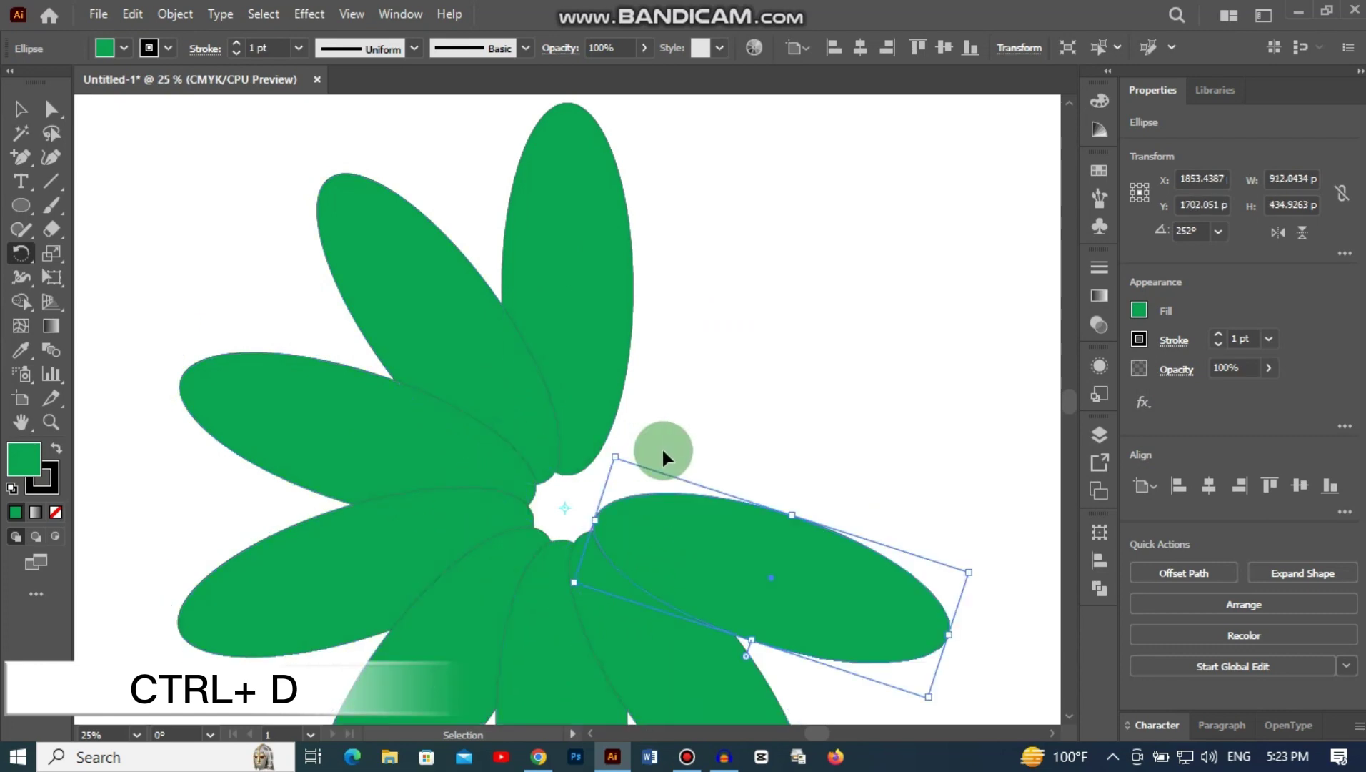
key(ctrl+d)
key(ctrl+d)
key(ctrl+d)
scroll(694, 439, down, 2)
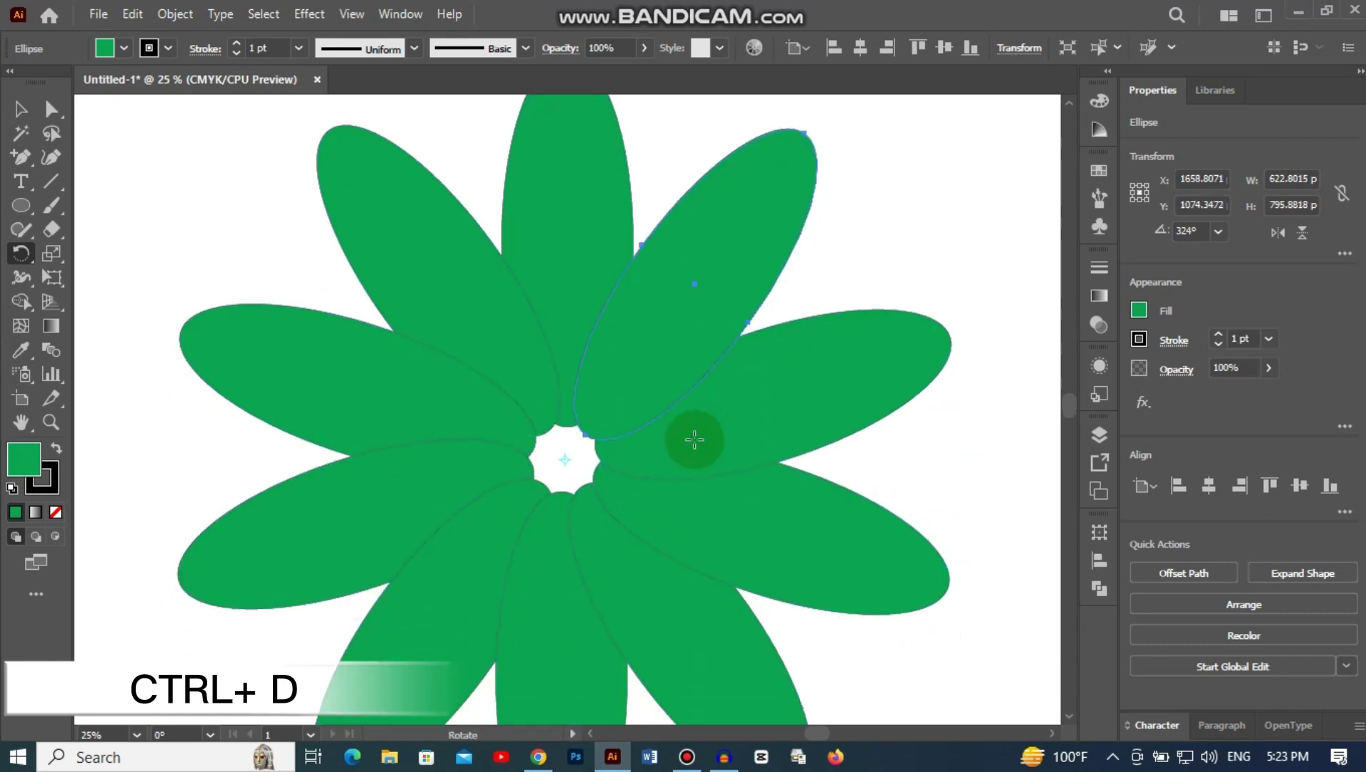
scroll(694, 438, up, 1)
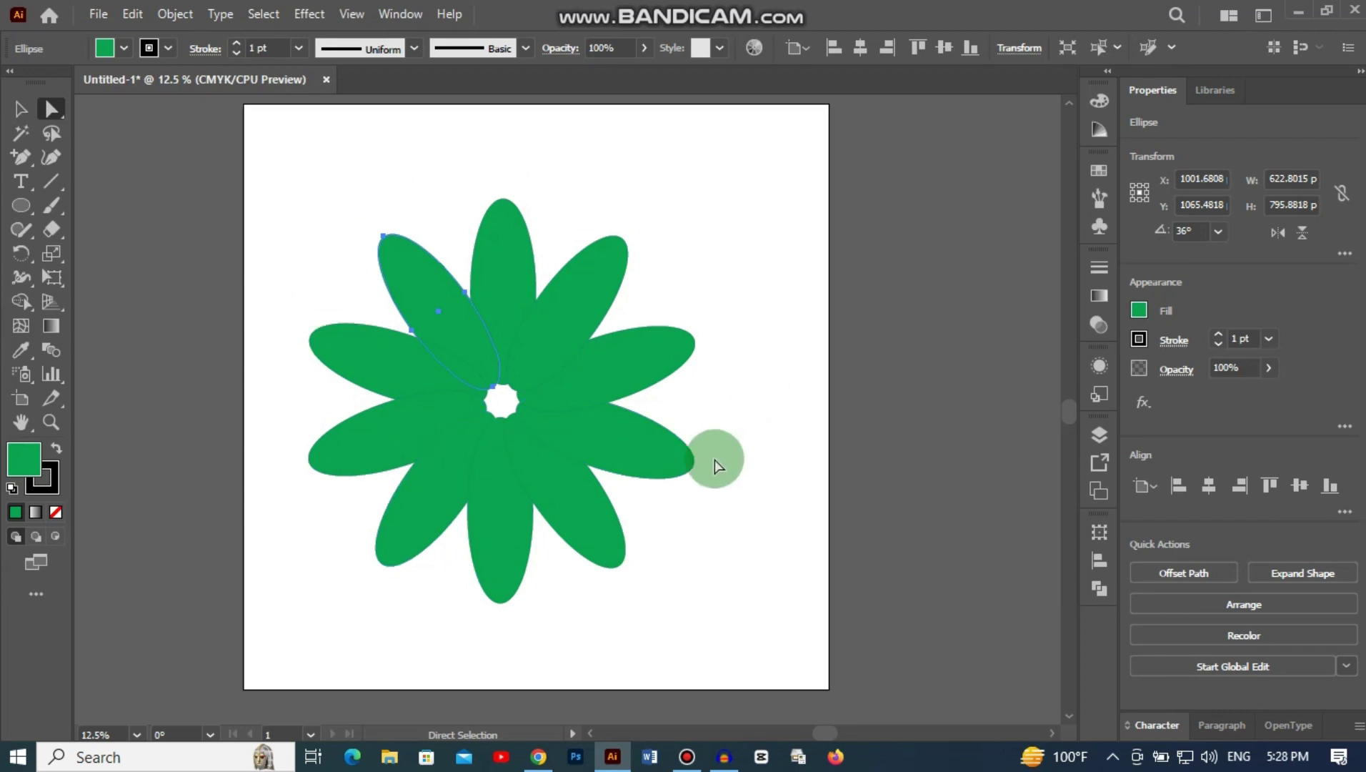
Select the entire ten-petal flower and delete it.
click(700, 525)
scroll(700, 525, up, 1)
scroll(700, 525, up, 1)
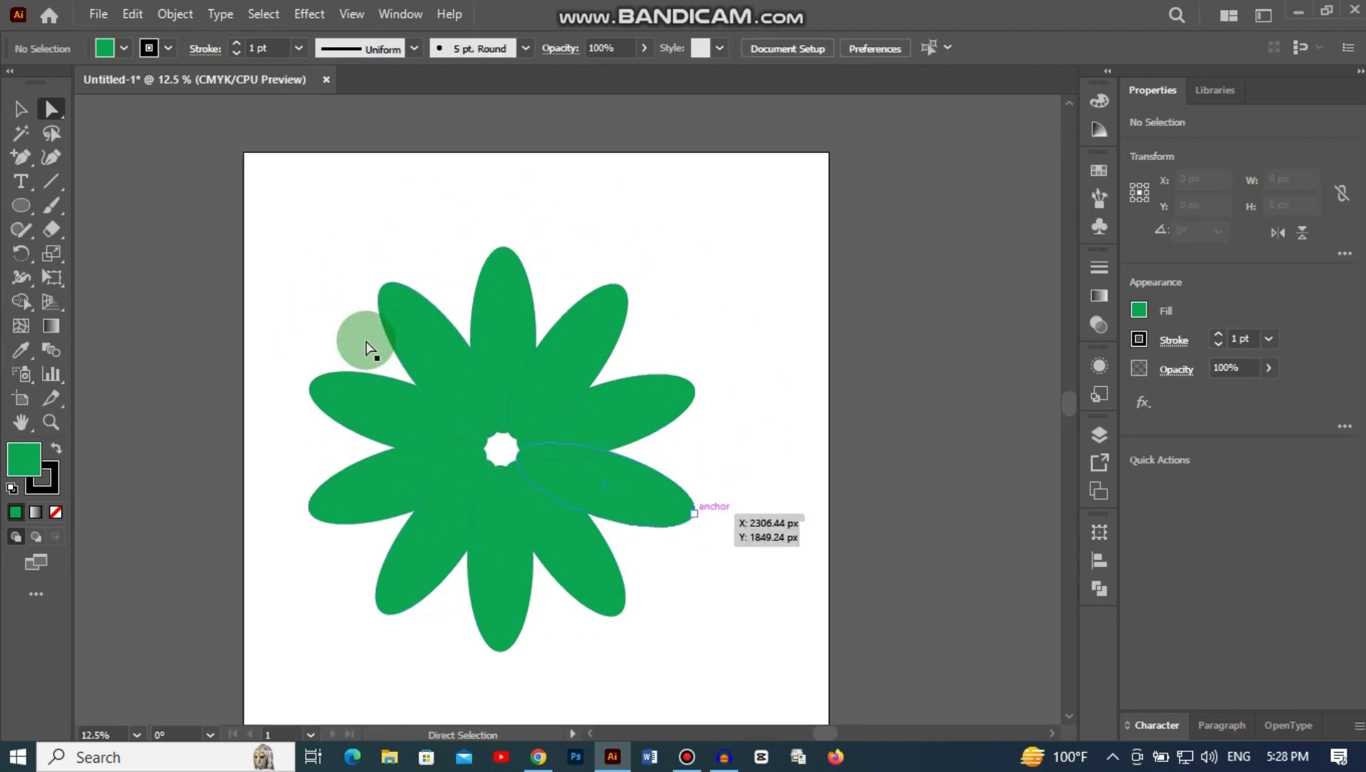
drag(700, 525, 320, 275)
key(Delete)
Draw a new tall ellipse and nudge it slightly to the right.
scroll(451, 283, up, 1)
key(l)
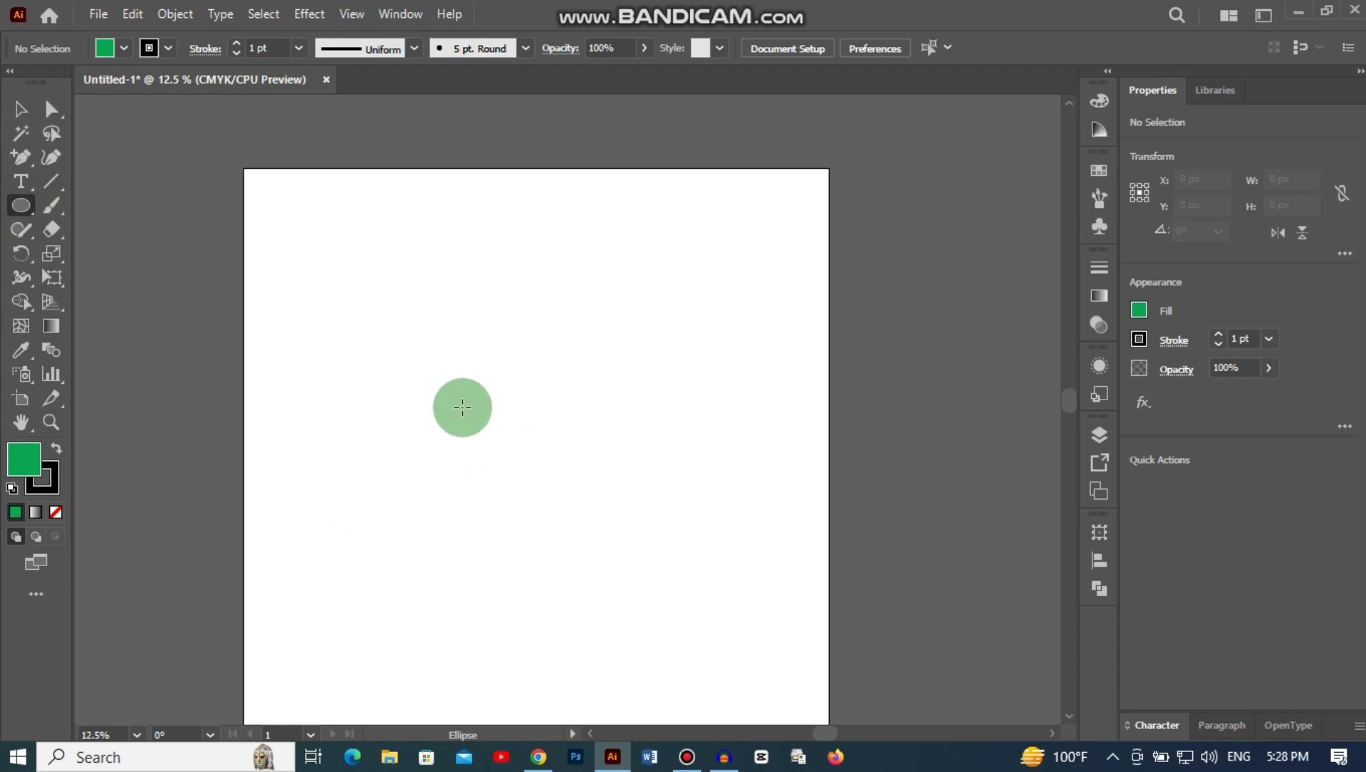
mouse_move(388, 248)
mouse_down()
mouse_move(433, 403)
mouse_move(483, 448)
mouse_up()
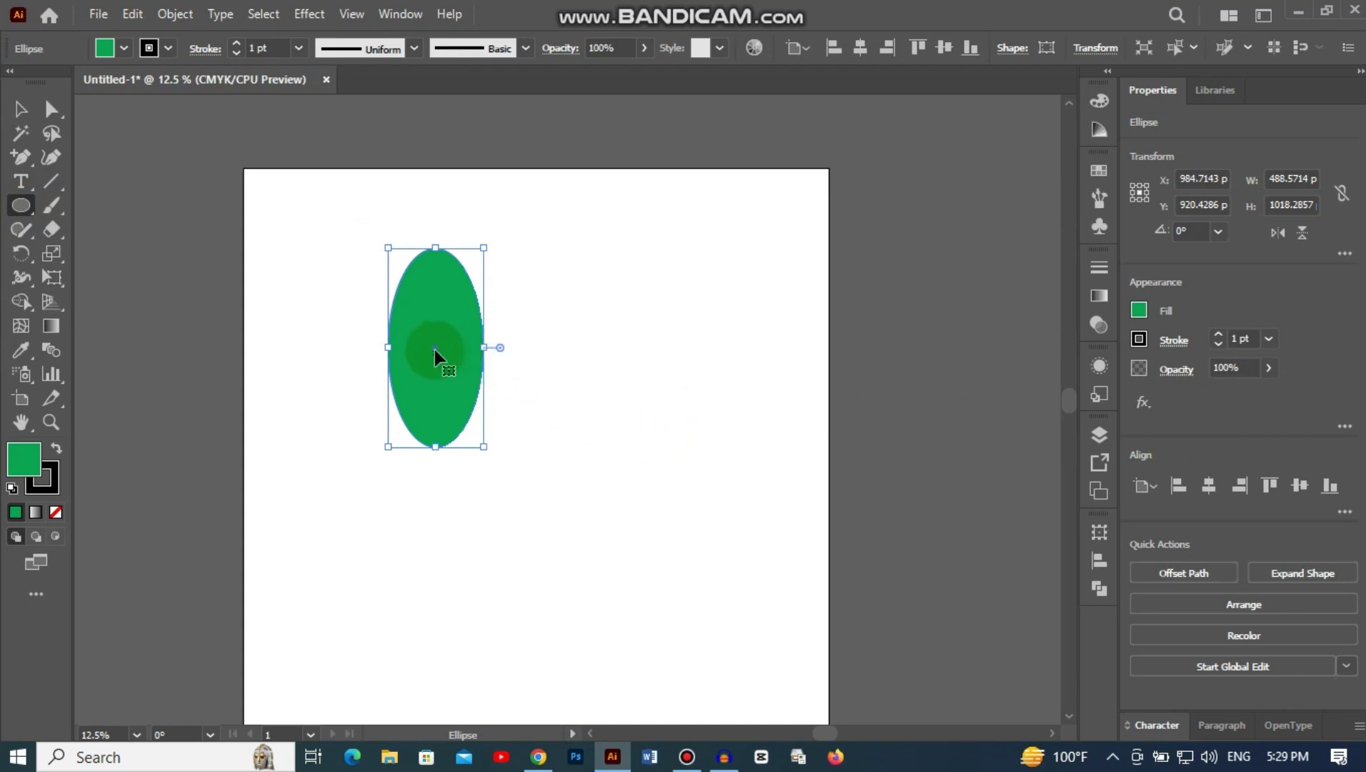
drag(435, 352, 490, 358)
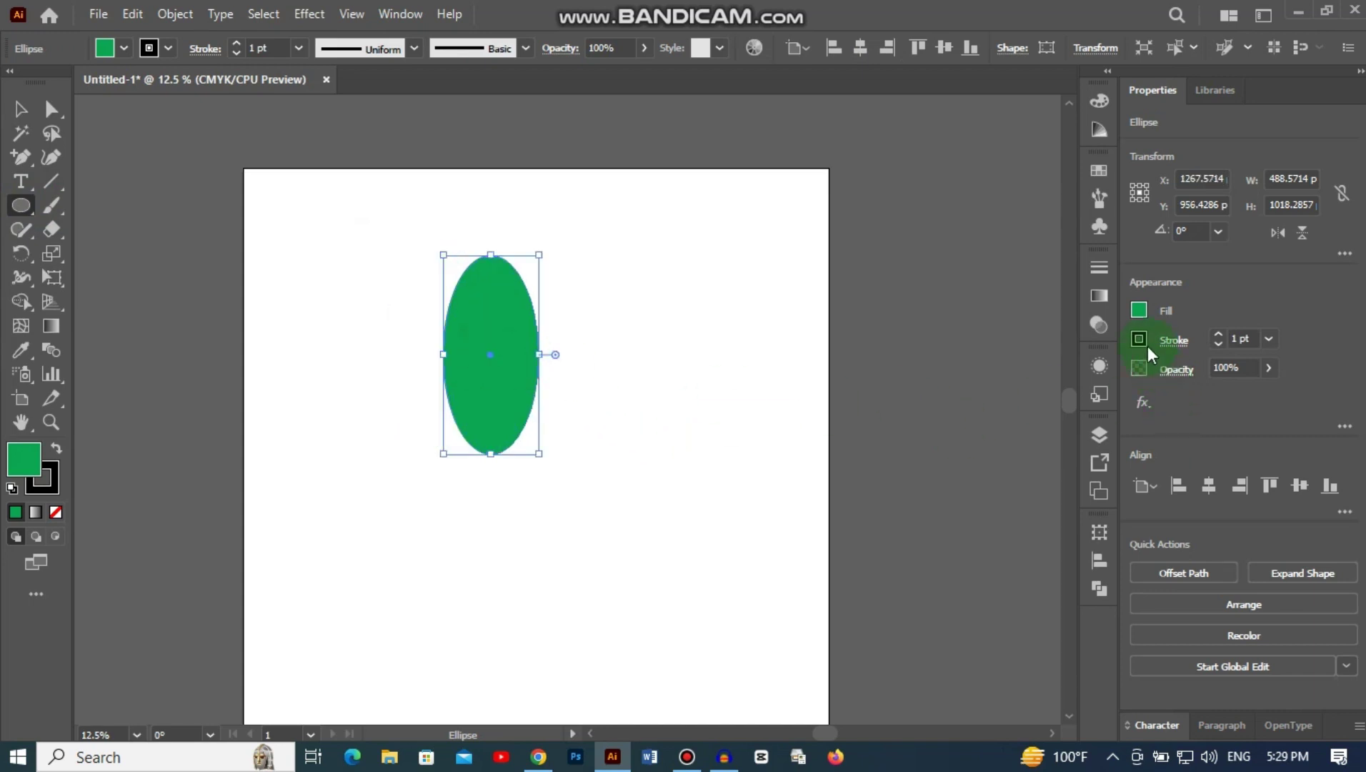
Give the ellipse no fill and an 8 pt stroke weight.
click(1137, 311)
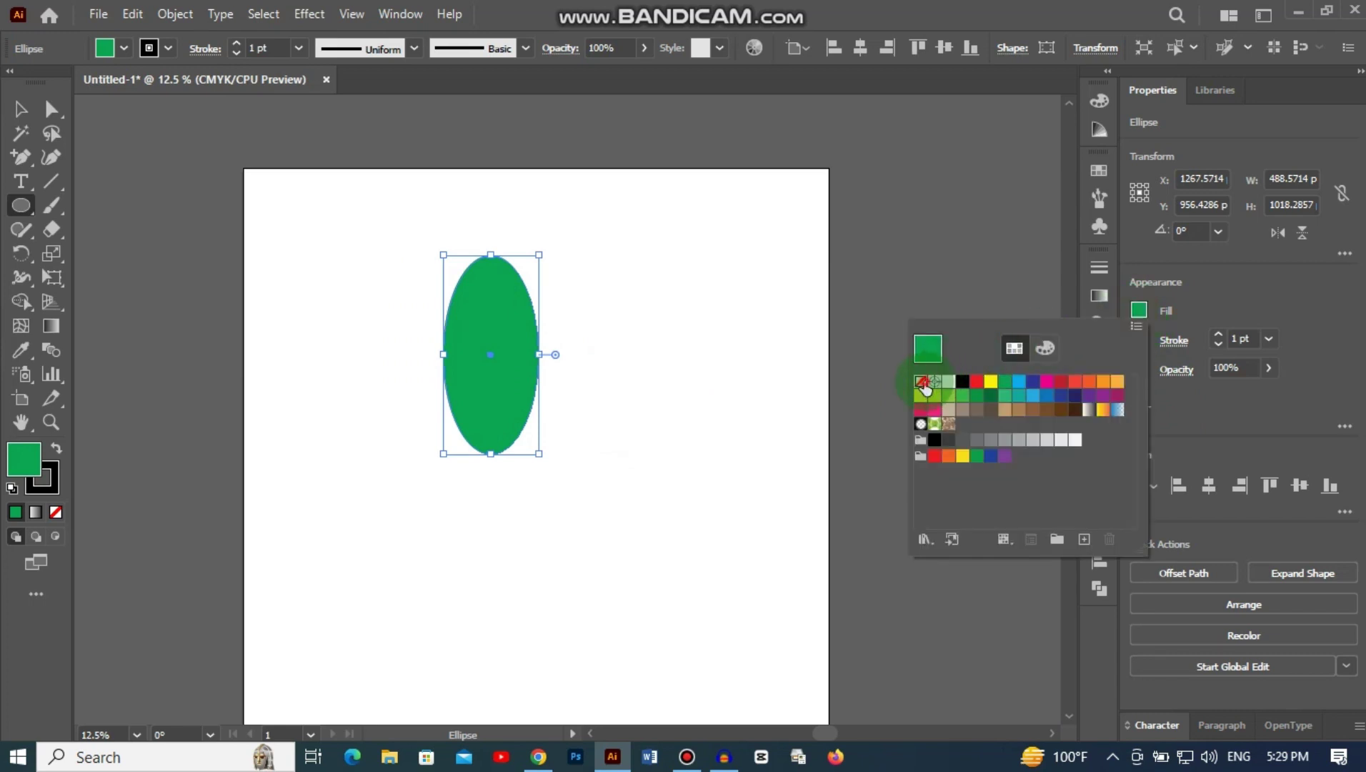
click(920, 381)
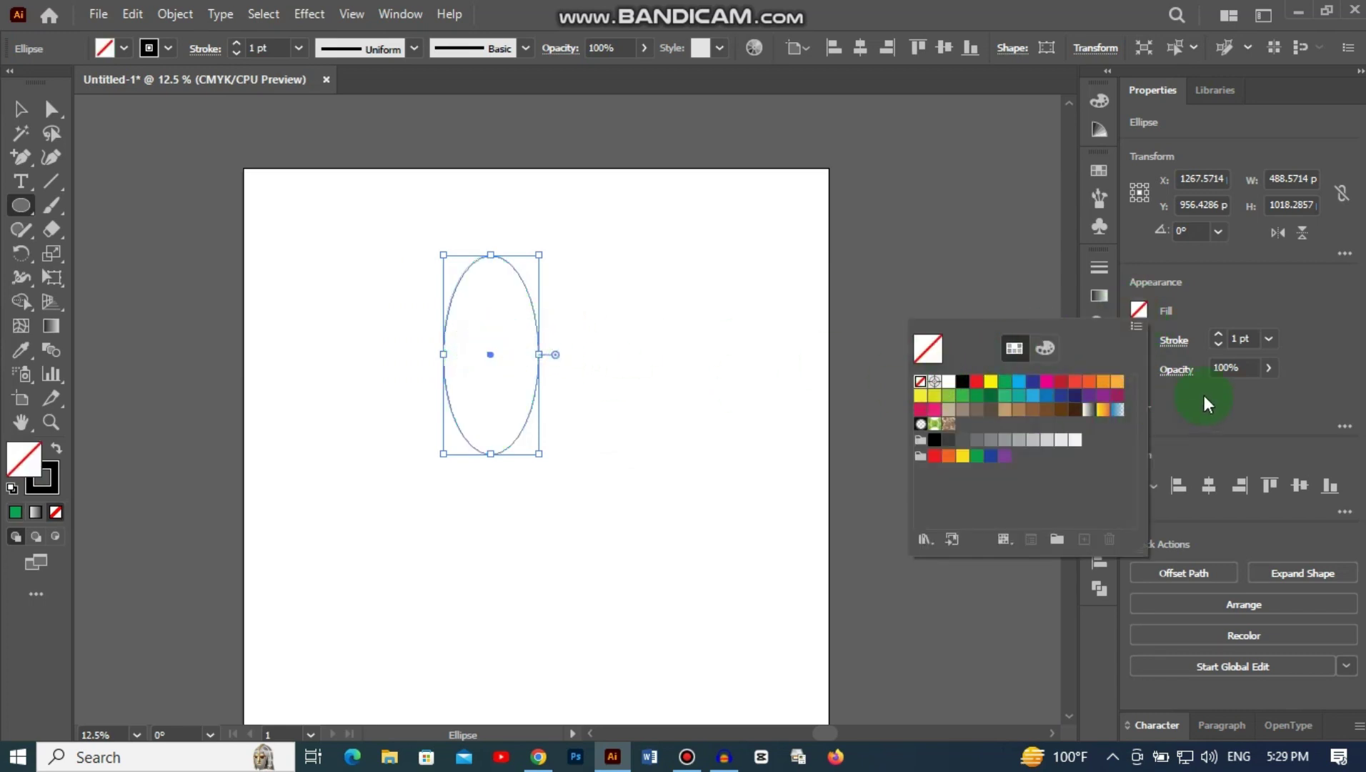
click(1190, 317)
click(1217, 335)
click(1216, 335)
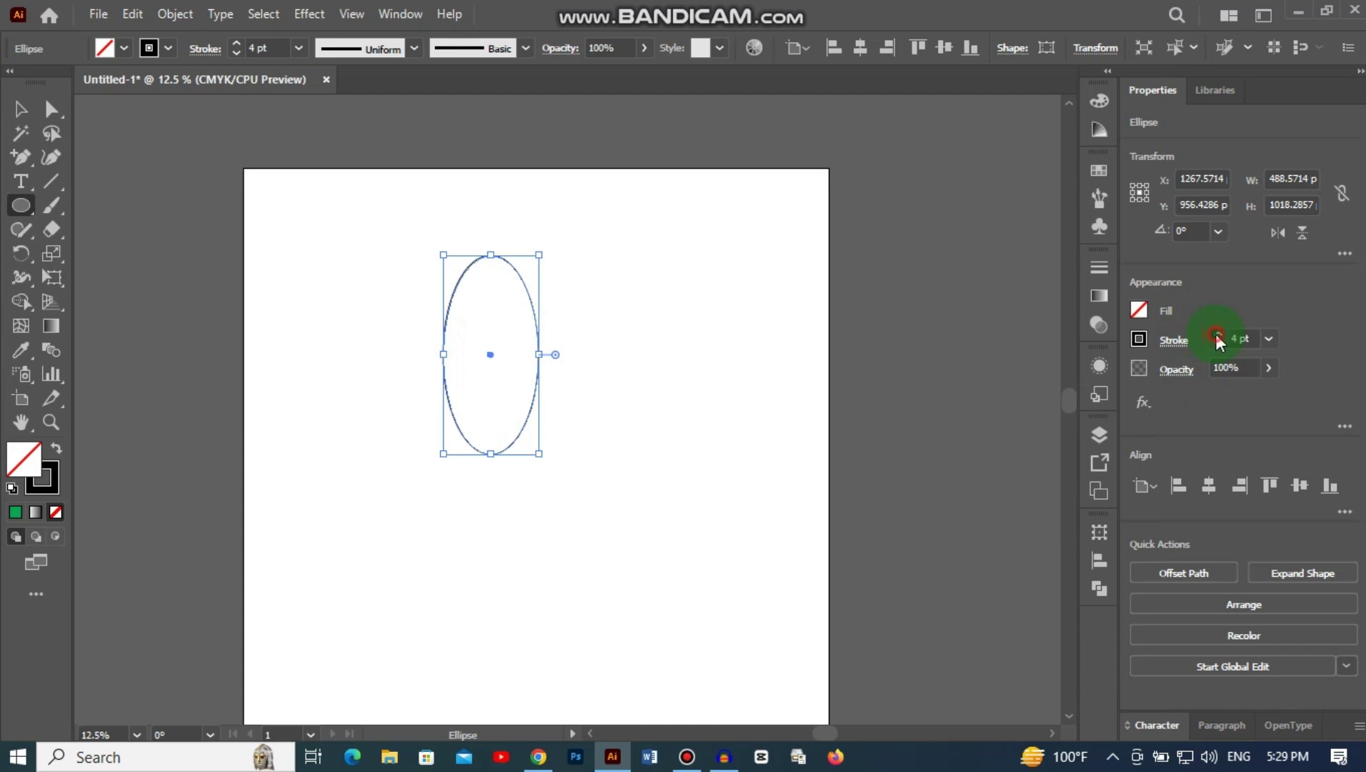
click(1217, 335)
click(1217, 335)
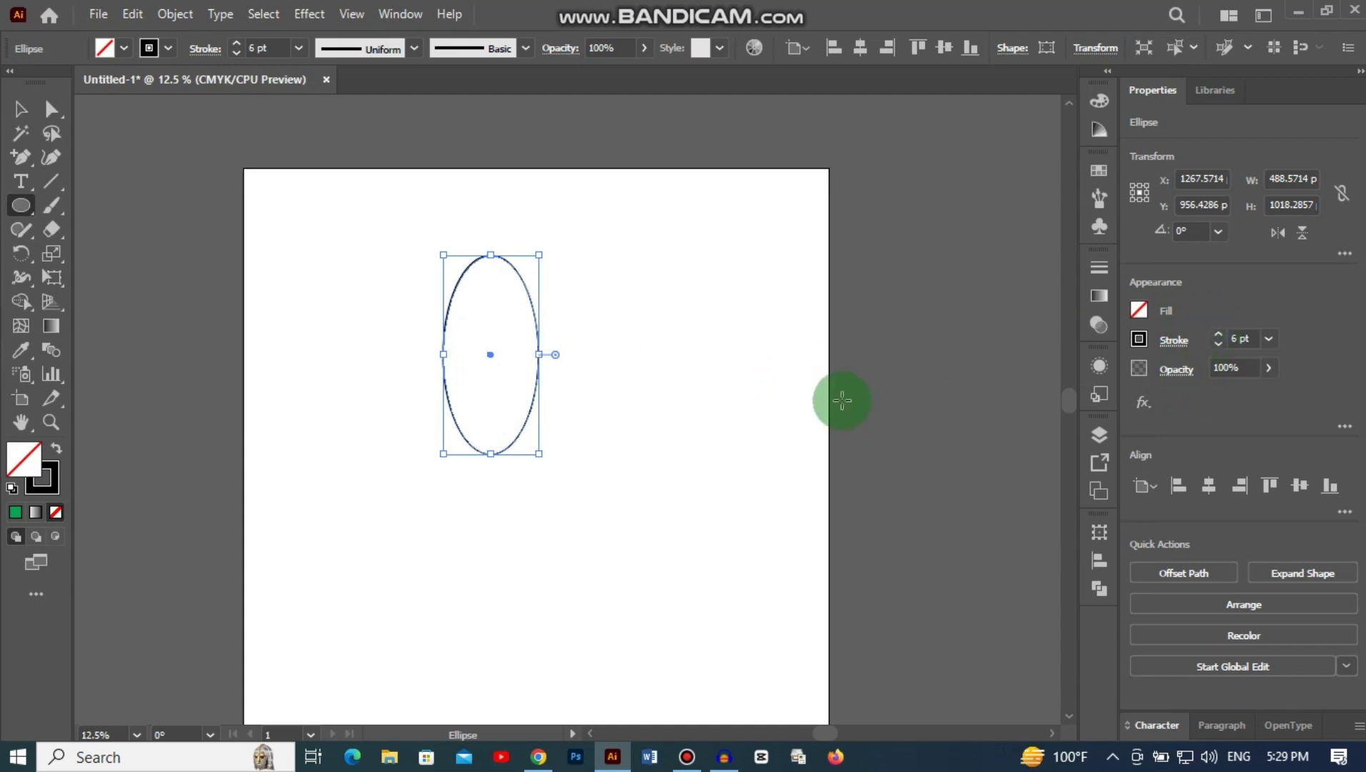
click(1254, 334)
click(1217, 335)
click(1217, 335)
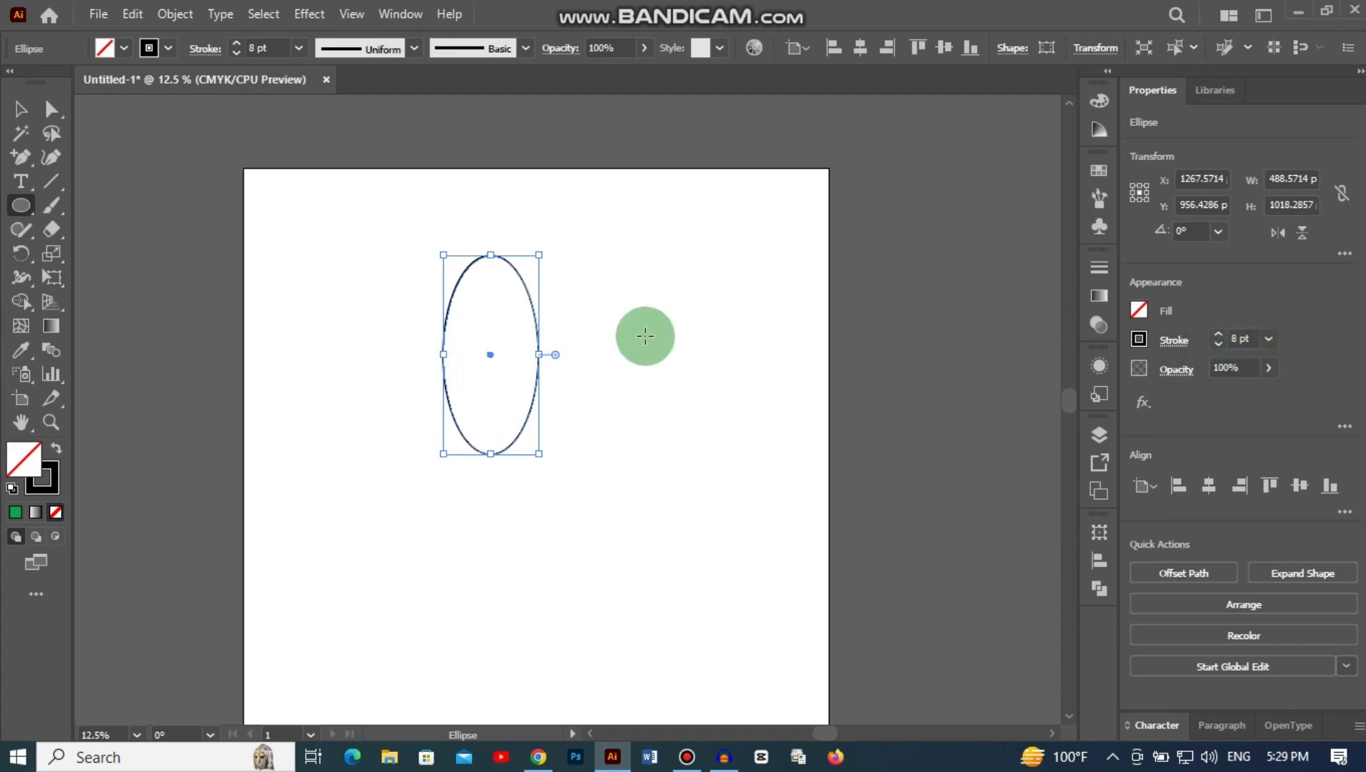
click(19, 114)
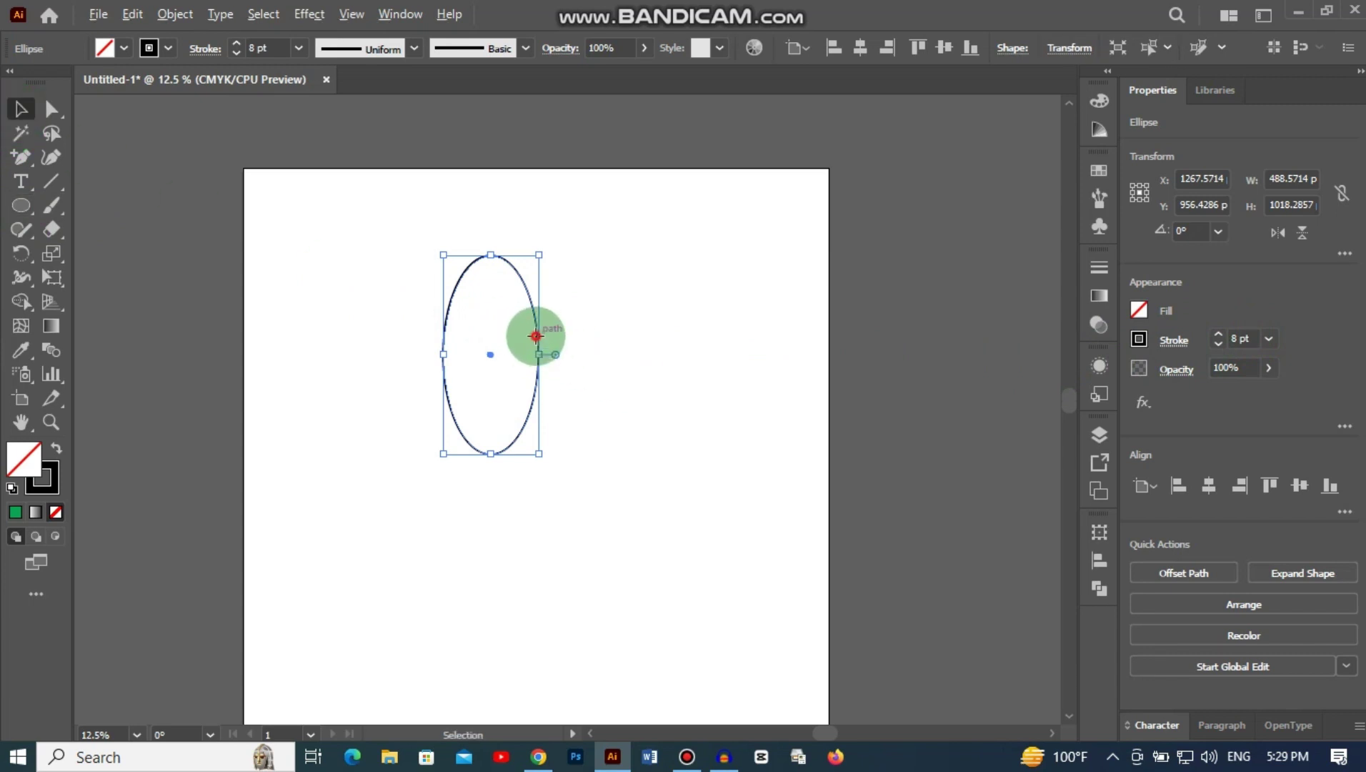
Undo the offset duplicate, then copy the outline ellipse rotated about a pivot below it.
drag(535, 339, 563, 347)
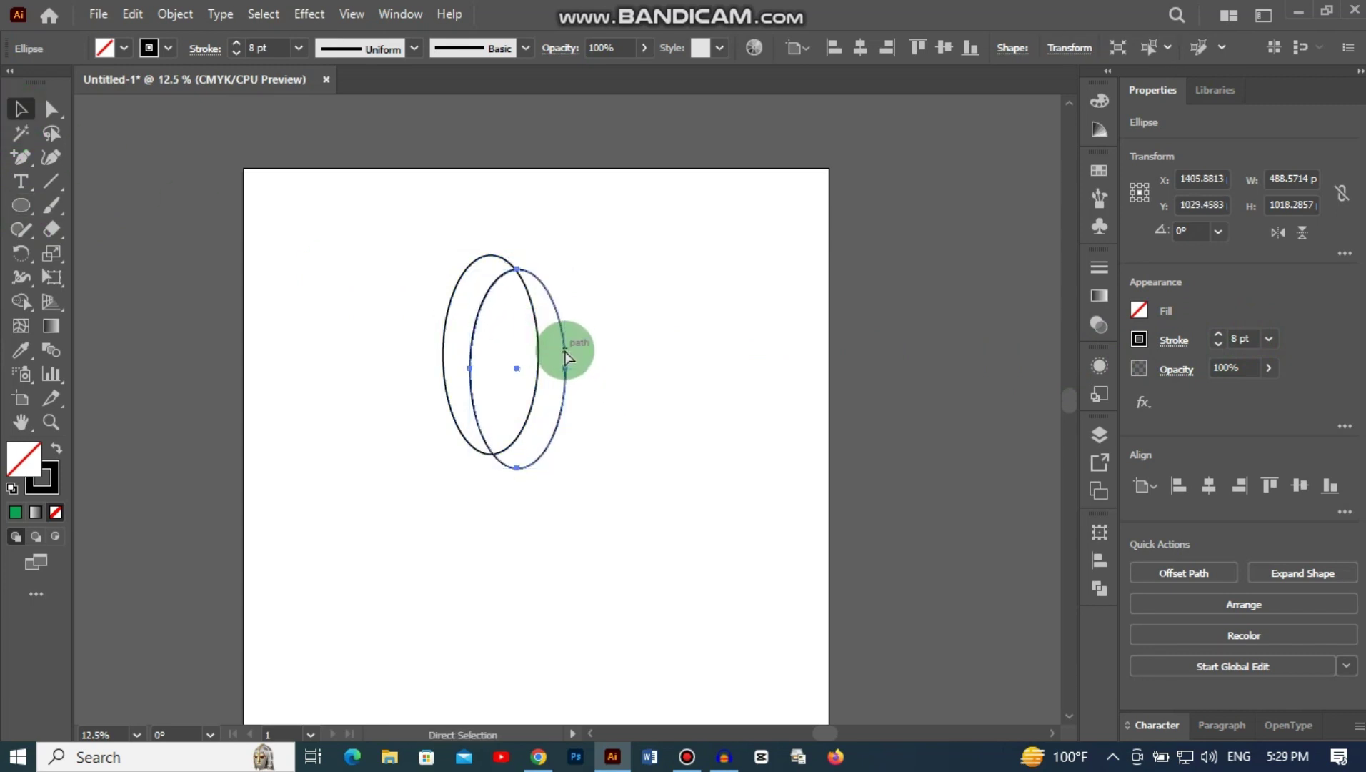
key(ctrl+z)
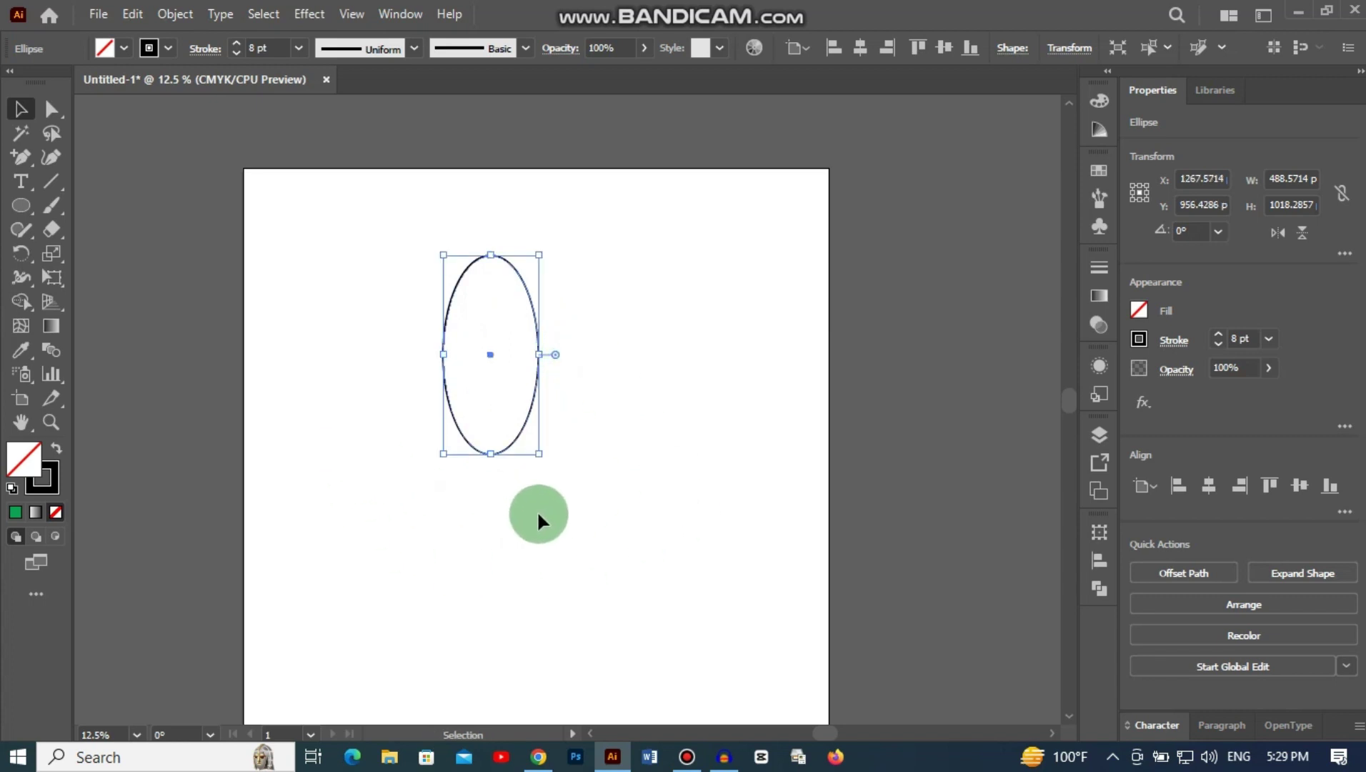
click(22, 256)
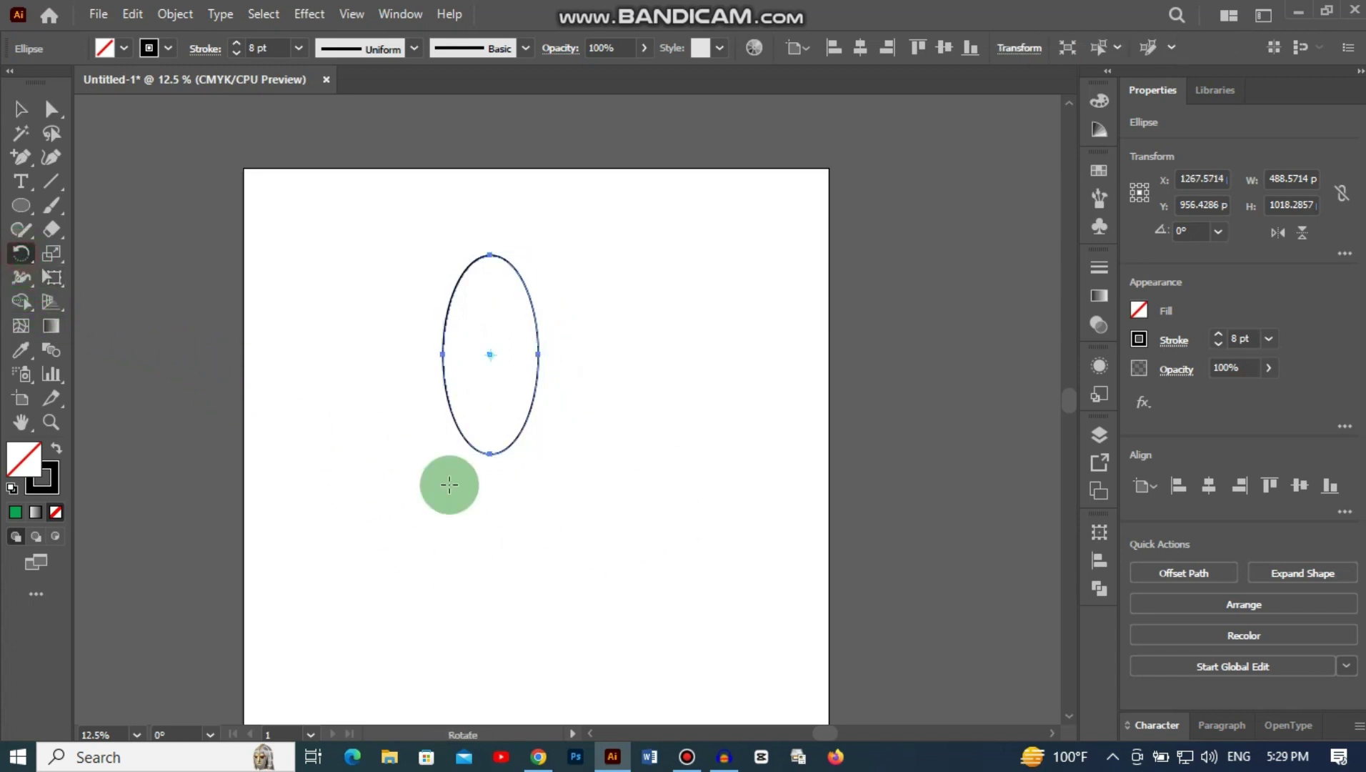
click(489, 526)
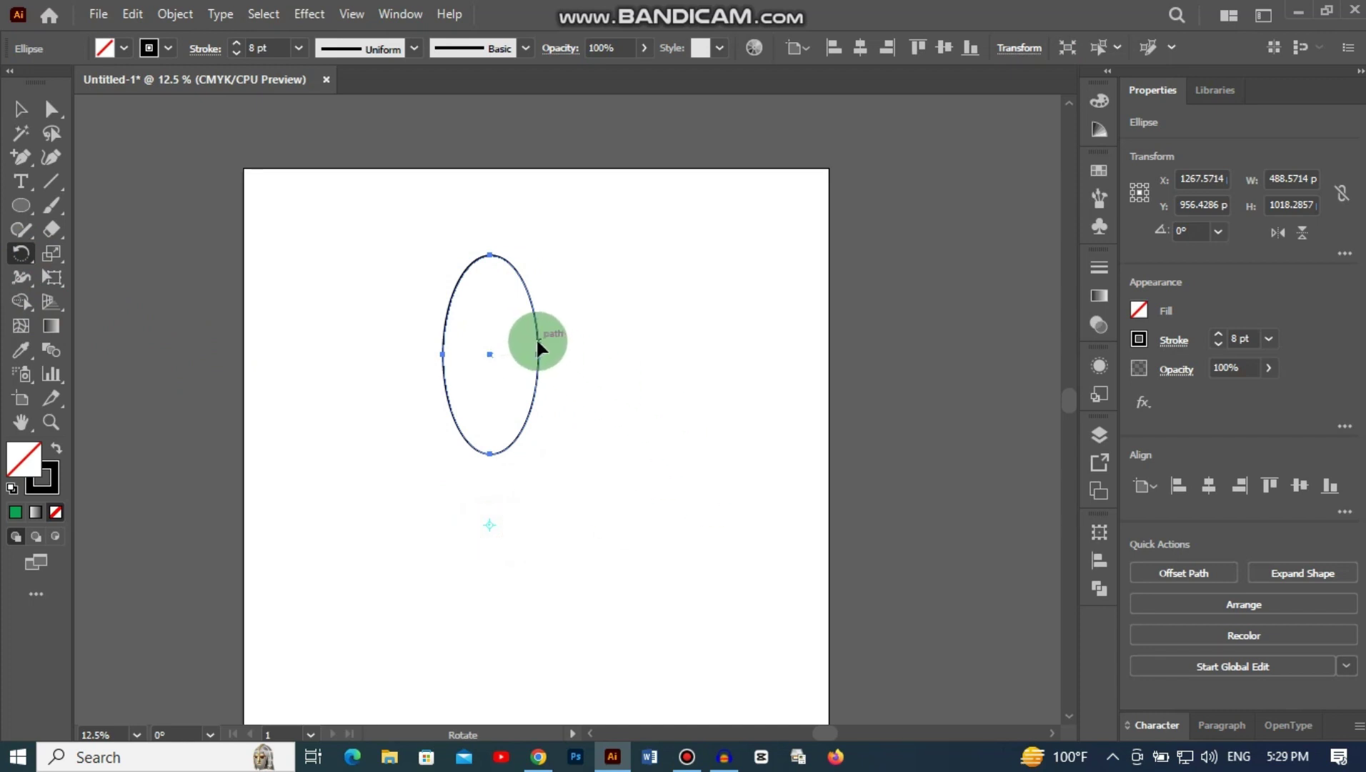
drag(538, 339, 580, 377)
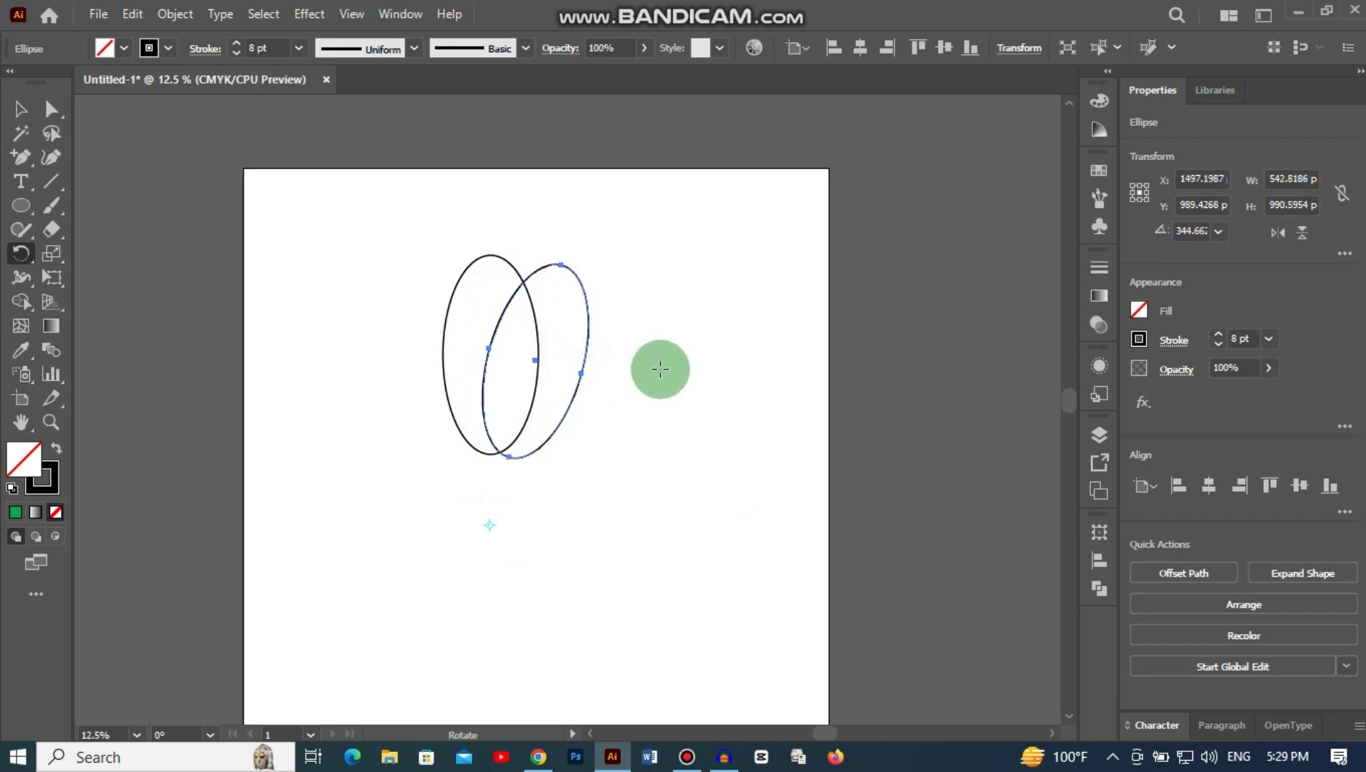
Repeat the rotated outline copy four times with Ctrl+D along the arc.
key(ctrl+d)
key(ctrl+d)
key(ctrl+d)
key(ctrl+d)
key(ctrl+d)
key(ctrl+d)
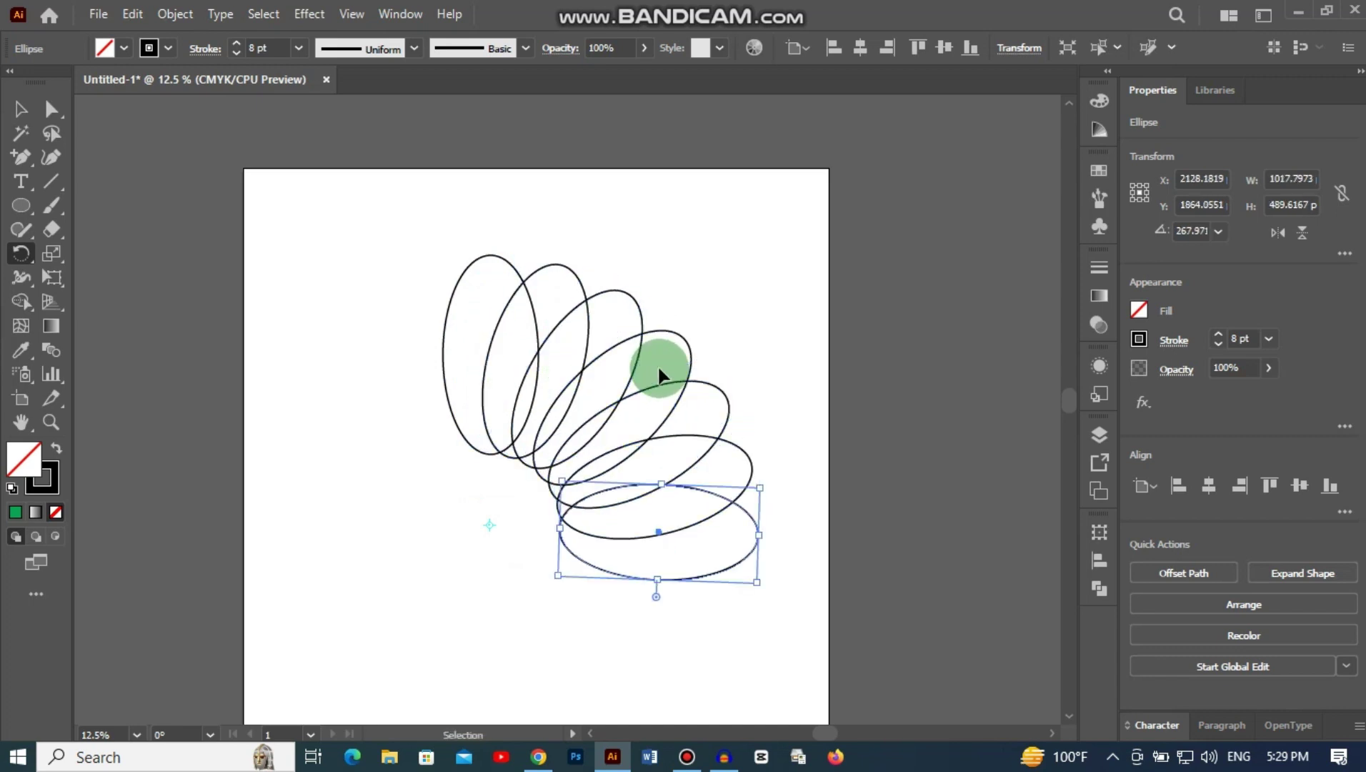
key(ctrl+d)
key(ctrl+d)
key(ctrl+d)
key(ctrl+d)
key(ctrl+d)
key(ctrl+d)
key(ctrl+d)
key(ctrl+d)
key(ctrl+d)
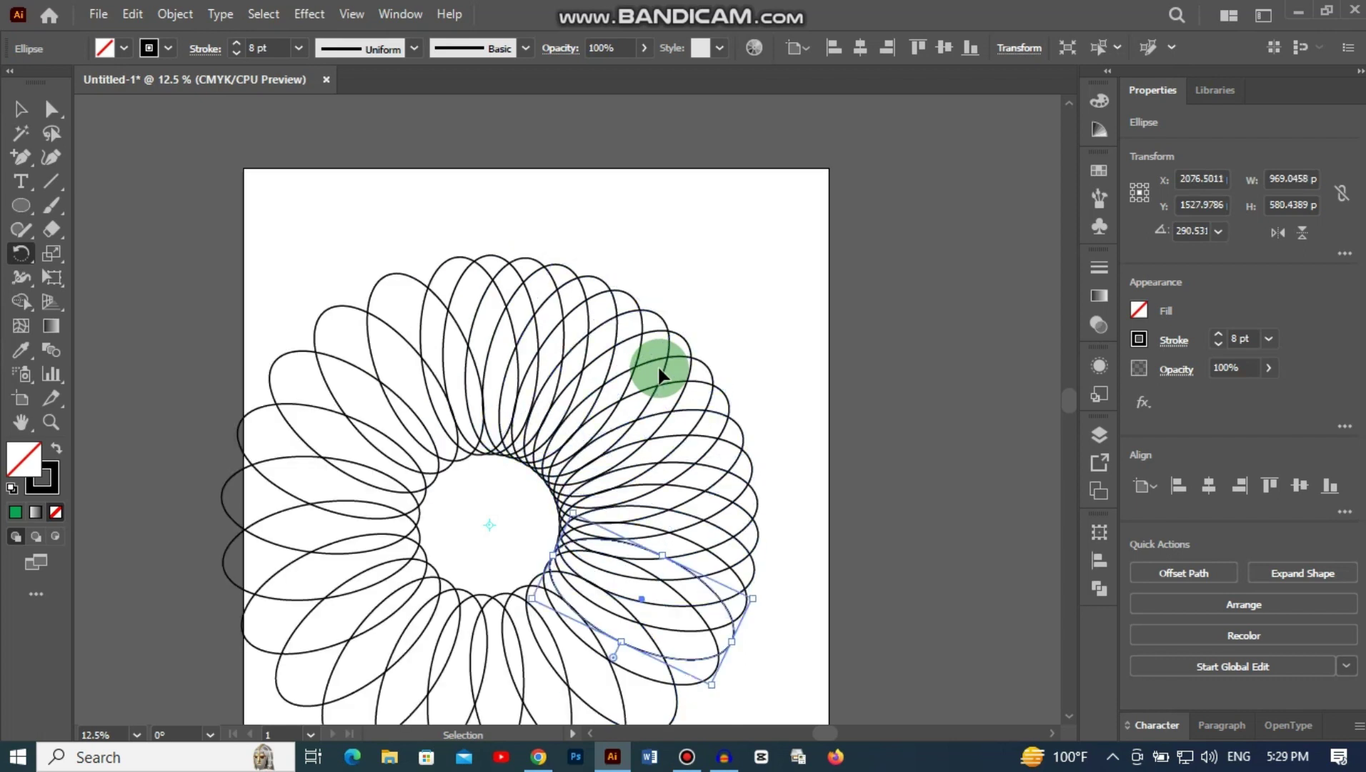
key(ctrl+d)
key(ctrl+d)
key(ctrl+d)
key(ctrl+d)
key(ctrl+d)
key(ctrl+d)
key(ctrl+d)
key(ctrl+d)
key(ctrl+d)
key(ctrl+d)
key(ctrl+d)
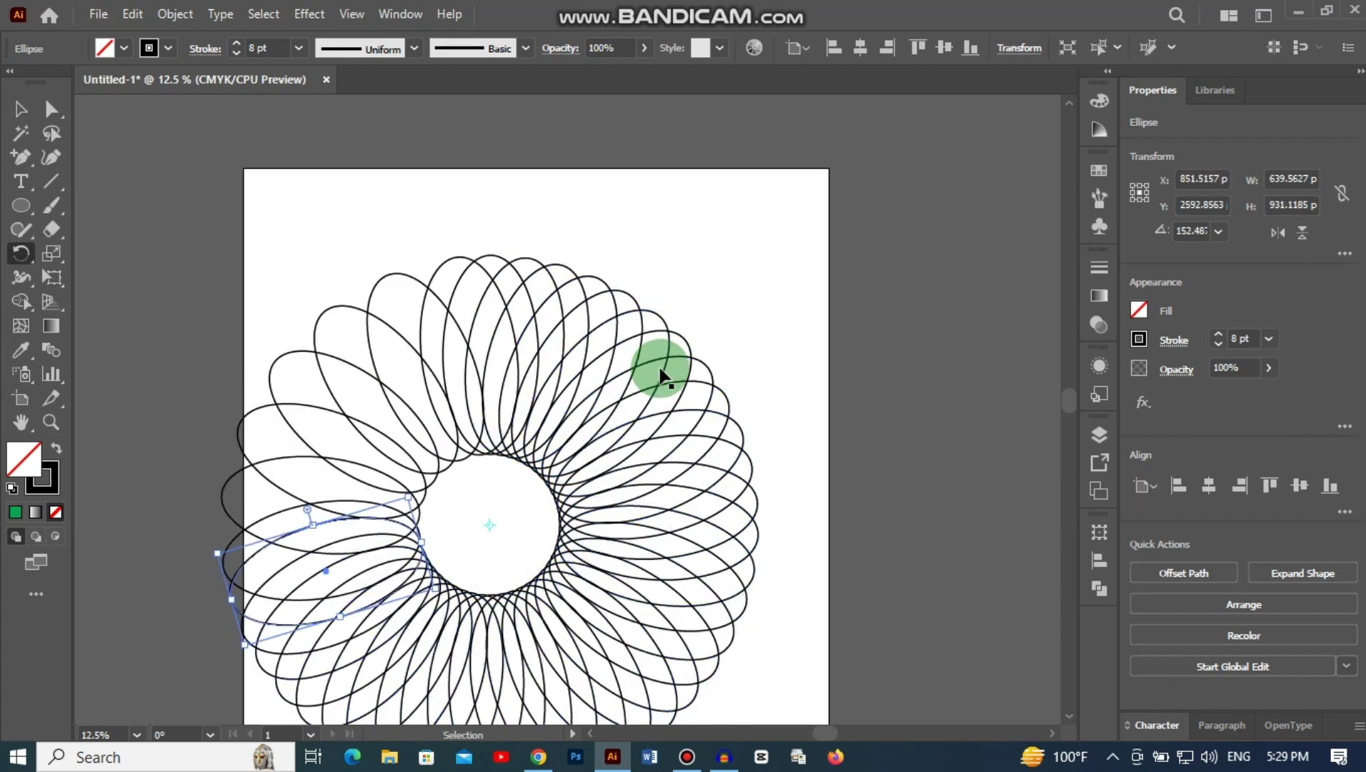
key(ctrl+d)
key(ctrl+d)
key(ctrl+d)
key(ctrl+d)
key(ctrl+d)
key(ctrl+d)
key(ctrl+d)
key(ctrl+d)
key(ctrl+d)
key(ctrl+d)
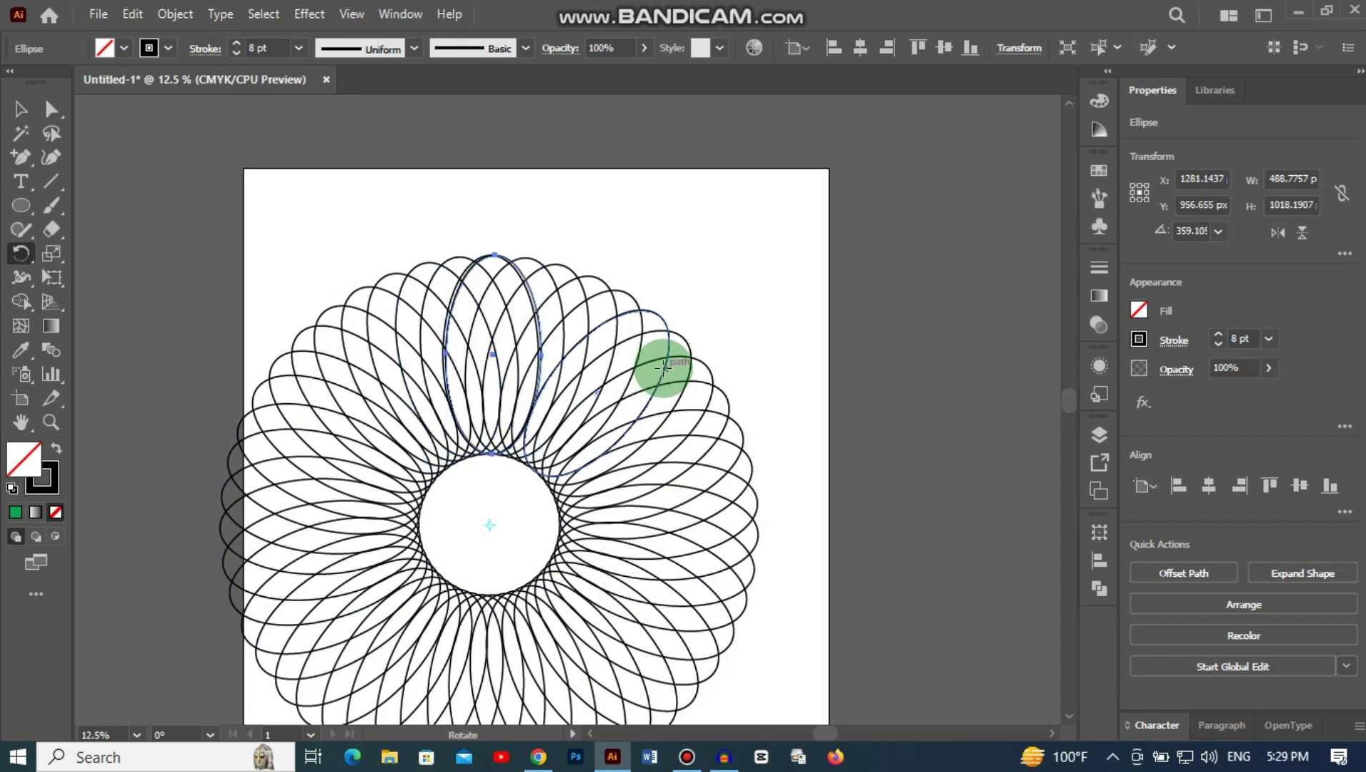
scroll(629, 386, down, 3)
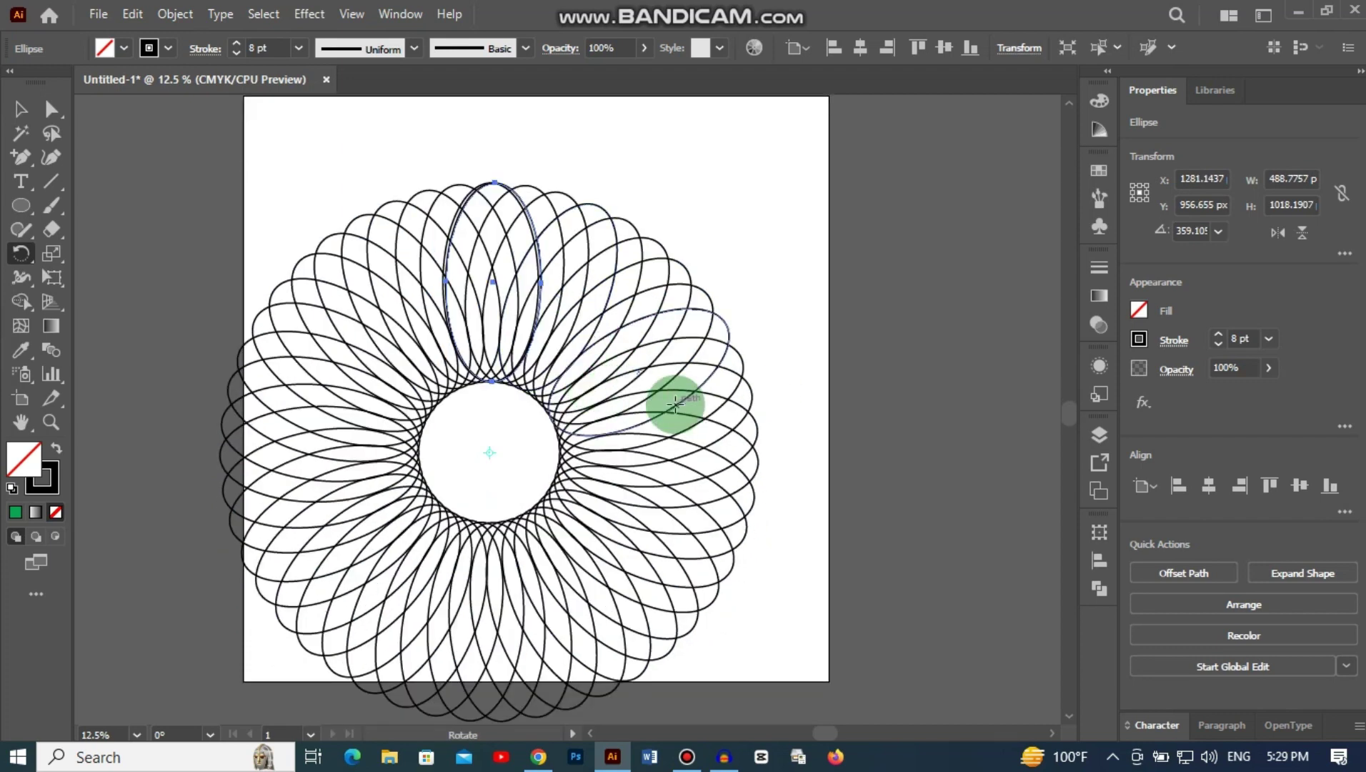
scroll(674, 401, down, 1)
Add another rotated copy and repeat it four more times to close the dense ring.
drag(647, 393, 648, 403)
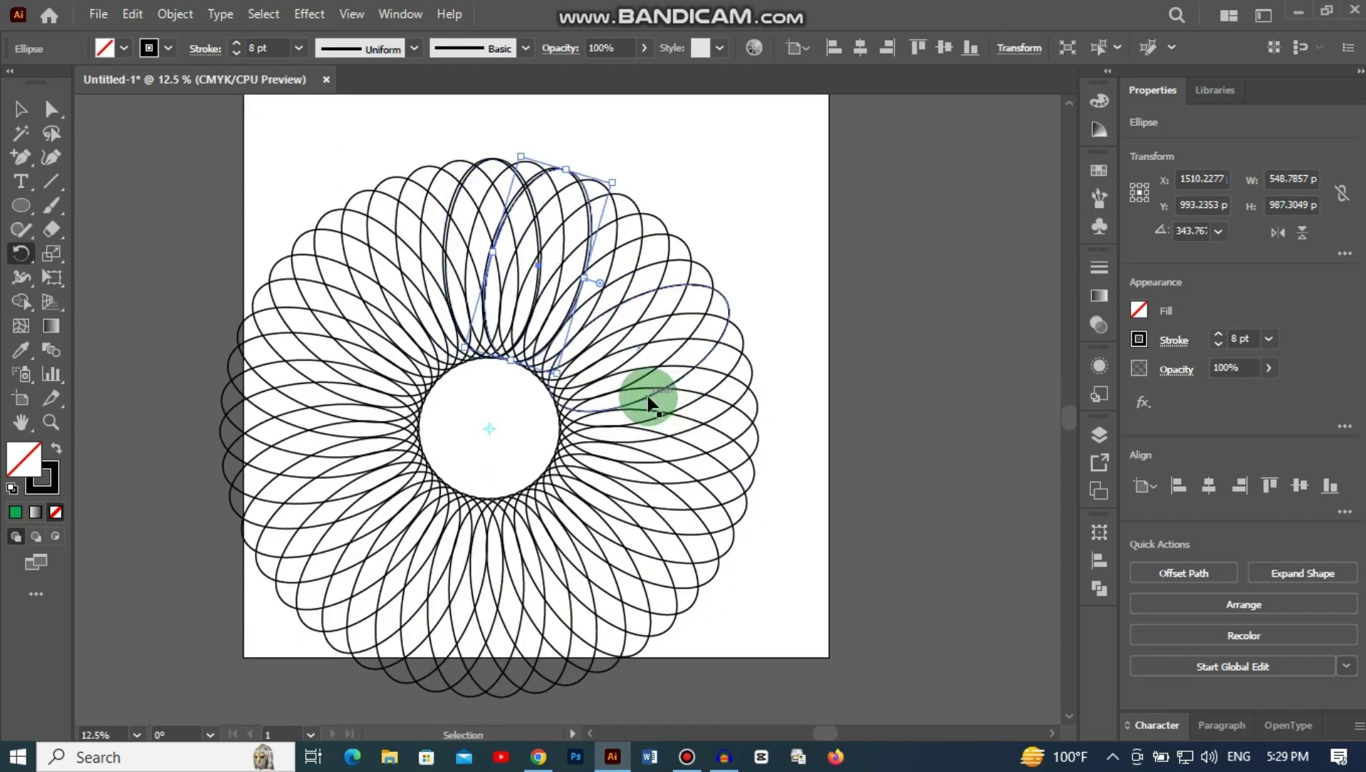
key(ctrl+d)
key(ctrl+d)
key(ctrl+d)
key(ctrl+d)
key(ctrl+d)
key(ctrl+d)
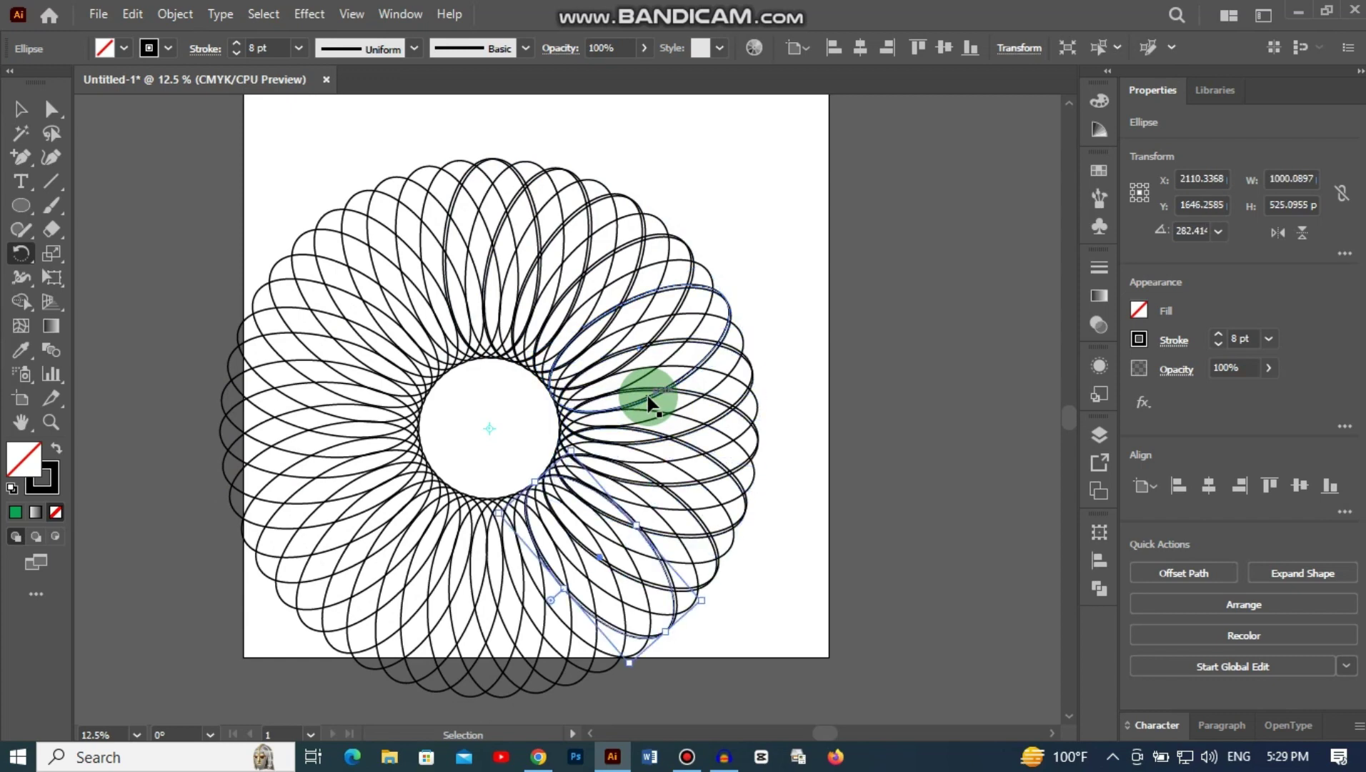
key(ctrl+d)
key(ctrl+d)
key(ctrl+d)
key(ctrl+d)
key(ctrl+d)
key(ctrl+d)
key(ctrl+d)
key(ctrl+d)
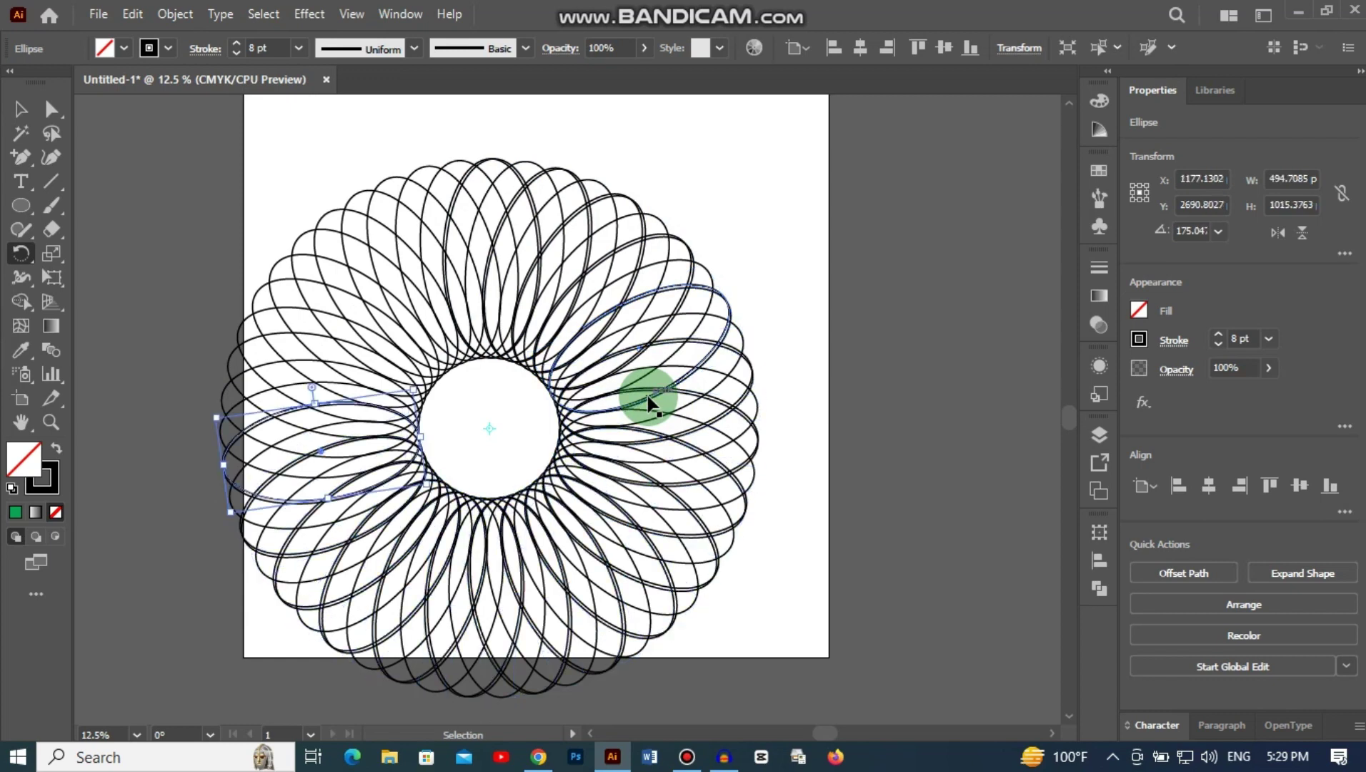
key(ctrl+d)
key(ctrl+d)
key(ctrl+d)
key(ctrl+d)
key(ctrl+d)
key(ctrl+d)
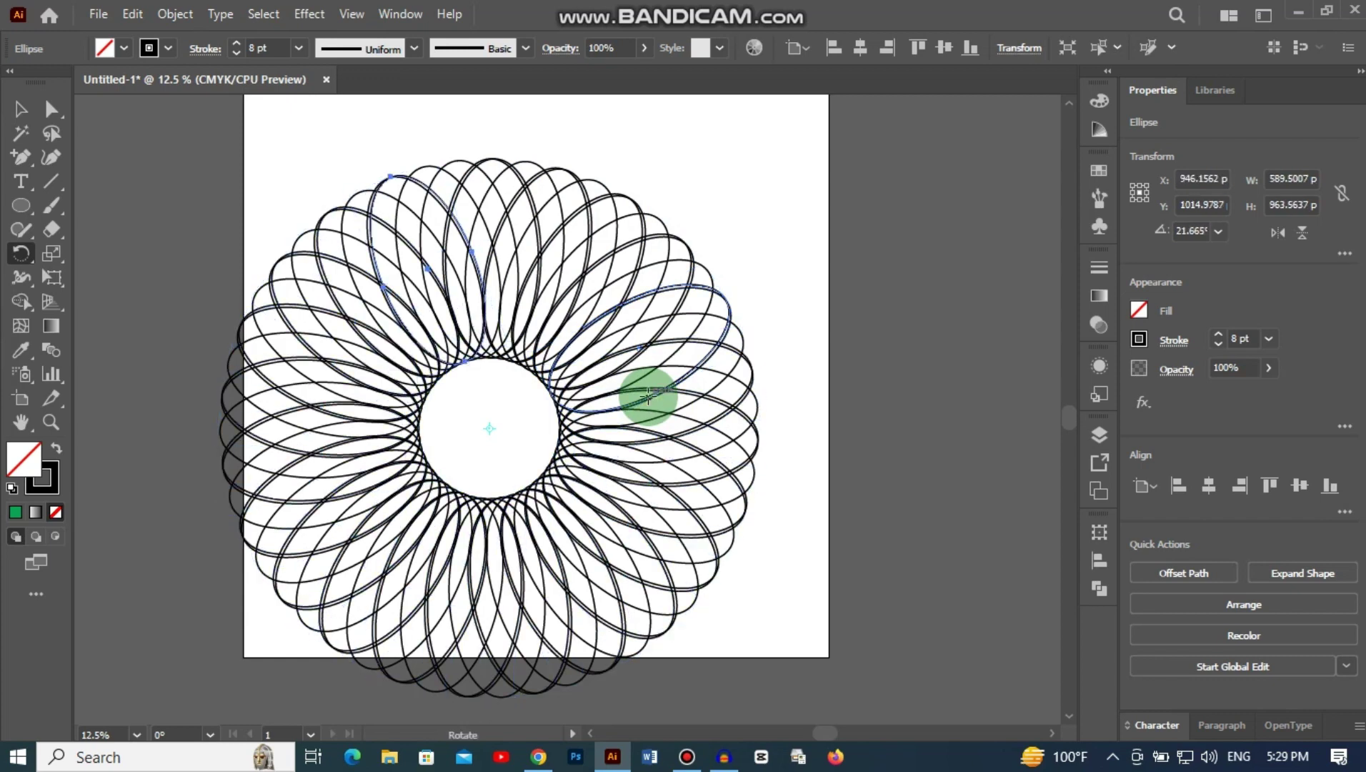
key(ctrl+d)
click(20, 108)
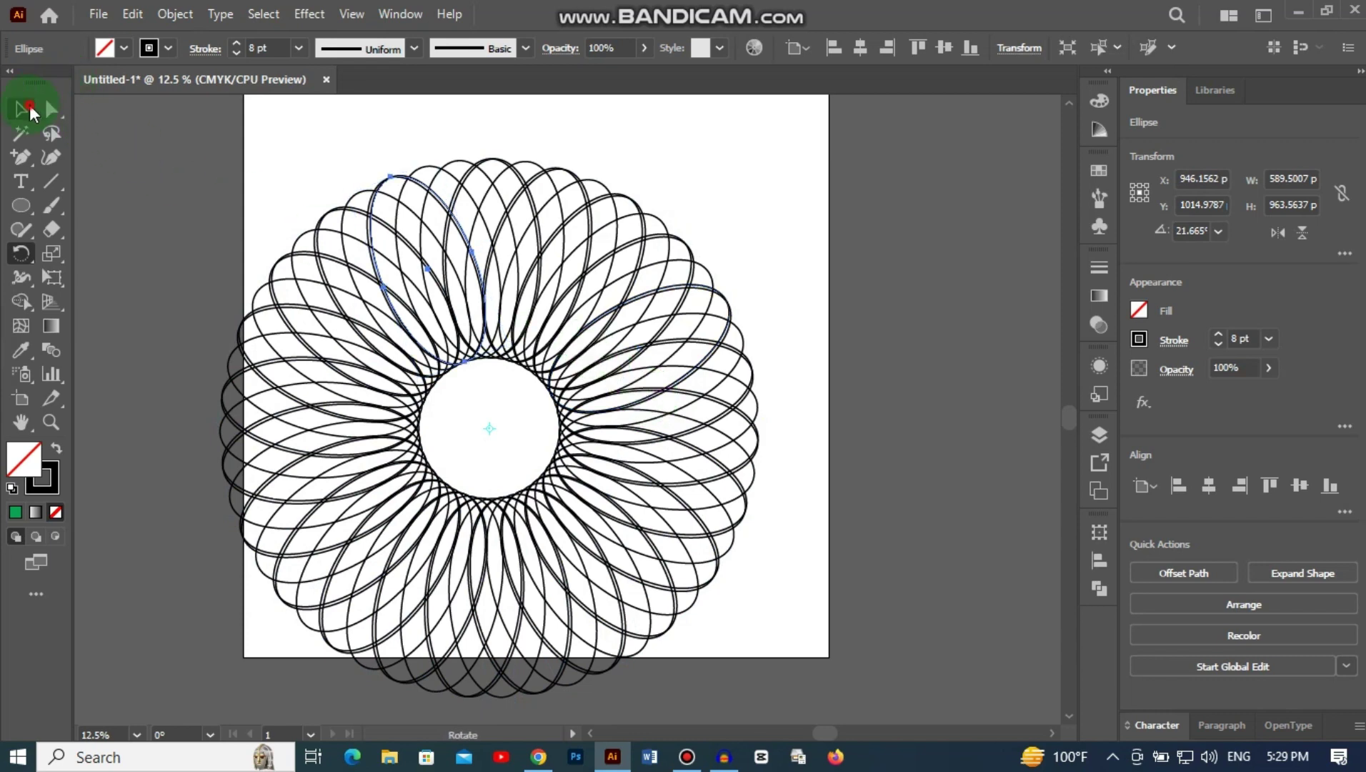
Marquee-select every outlined ellipse in the spirograph ring and delete them all.
drag(221, 169, 808, 674)
drag(656, 596, 712, 515)
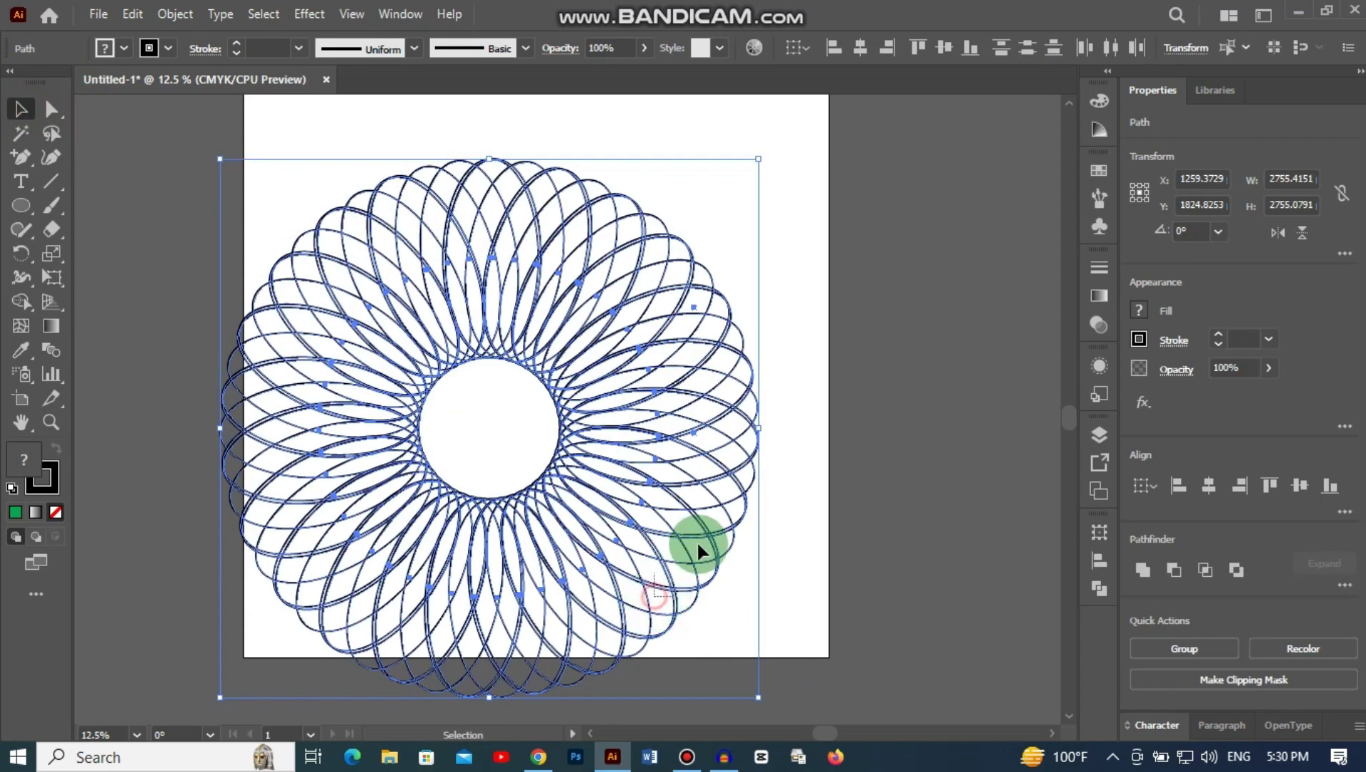
click(813, 461)
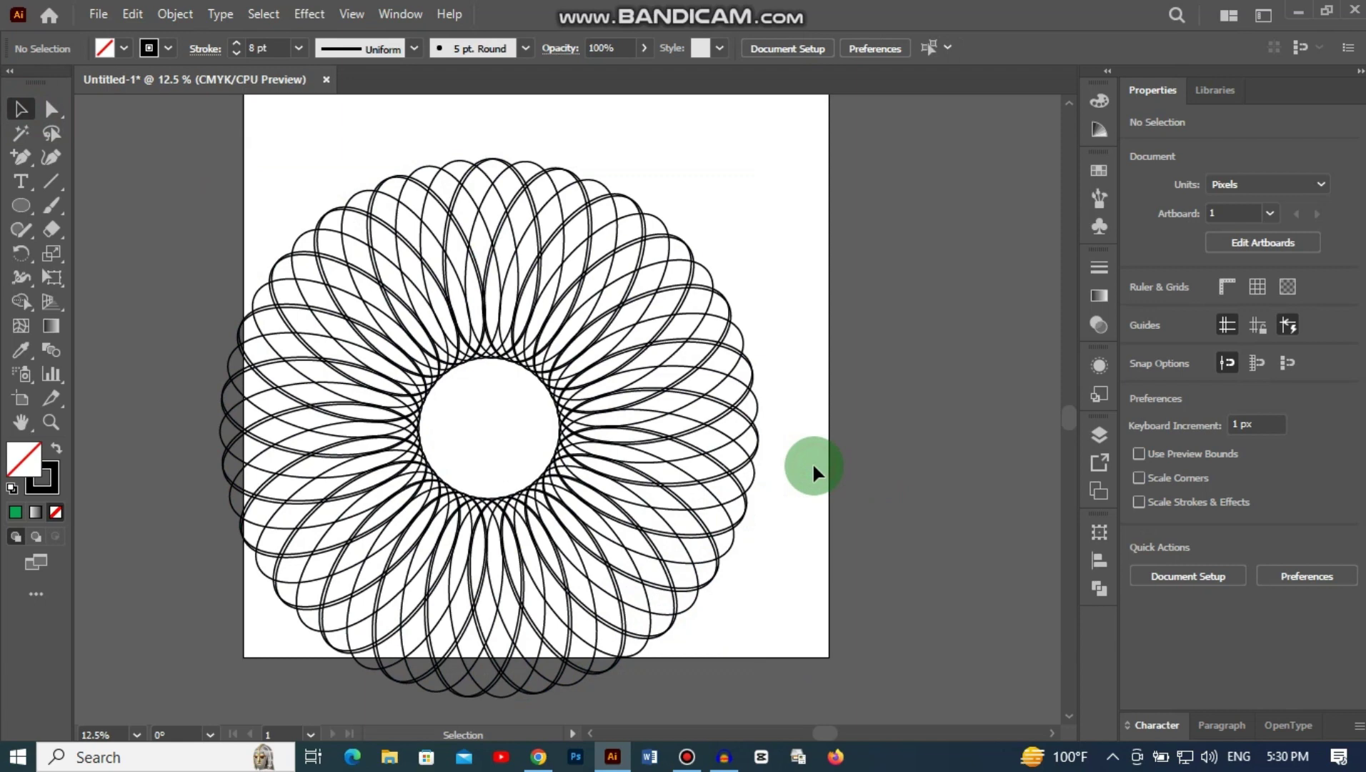
scroll(812, 466, up, 2)
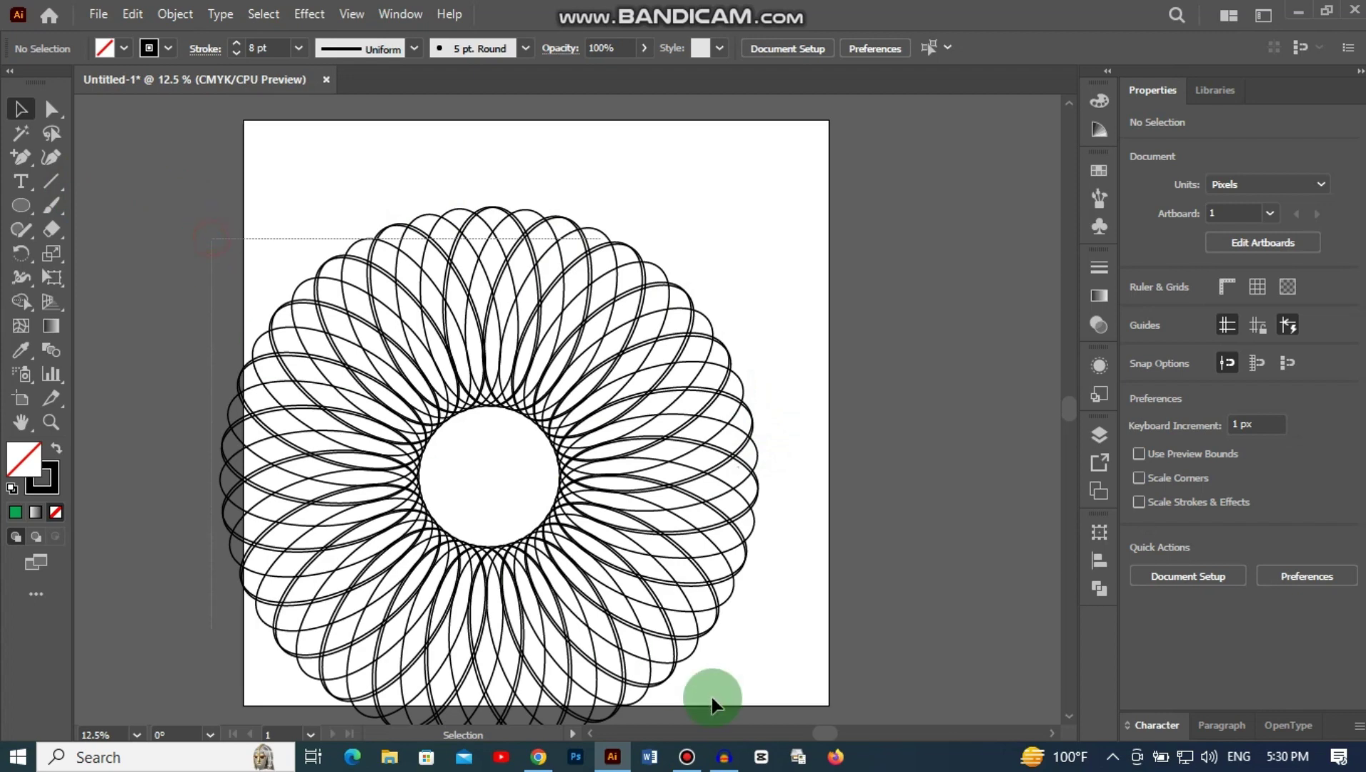
drag(210, 244, 769, 675)
key(Delete)
scroll(627, 623, up, 2)
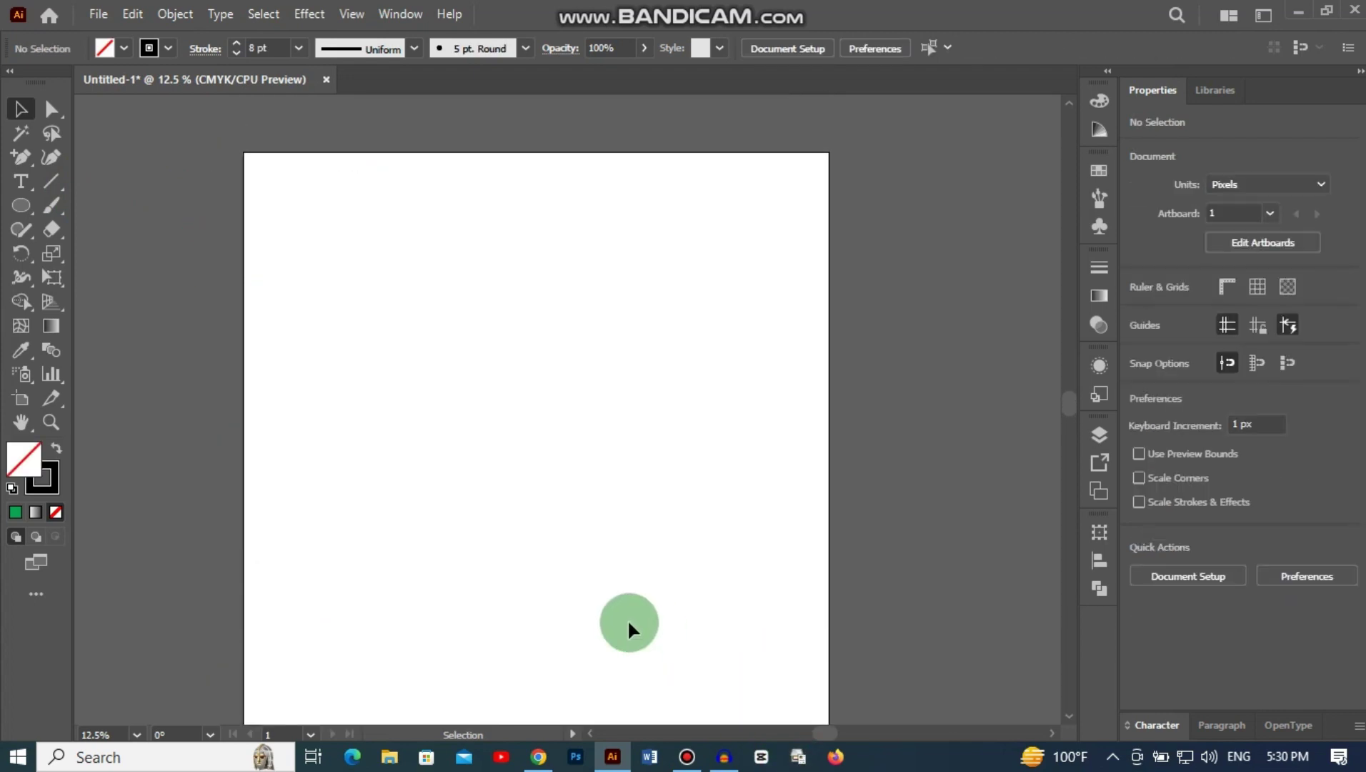
Draw an outline square, then add a copy rotated about its bottom-right corner.
drag(36, 207, 89, 215)
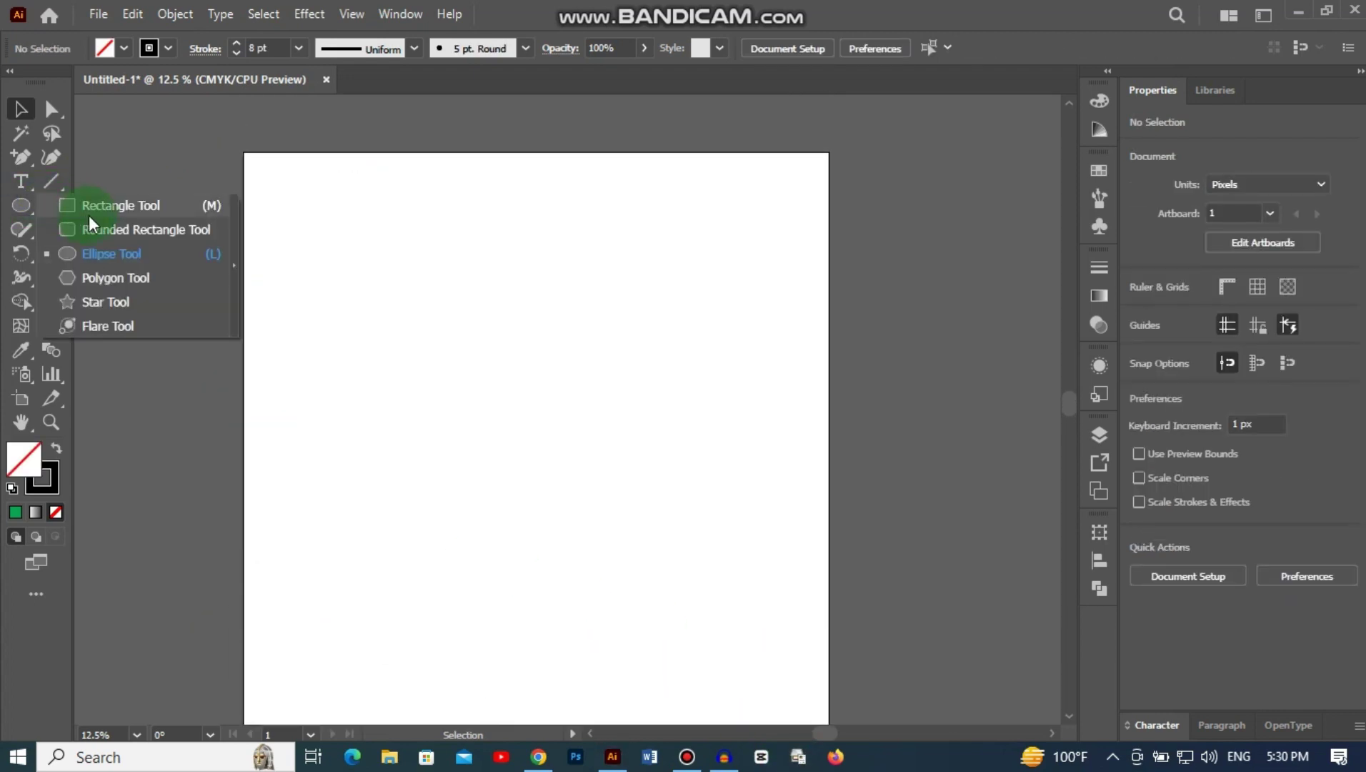
drag(369, 231, 484, 345)
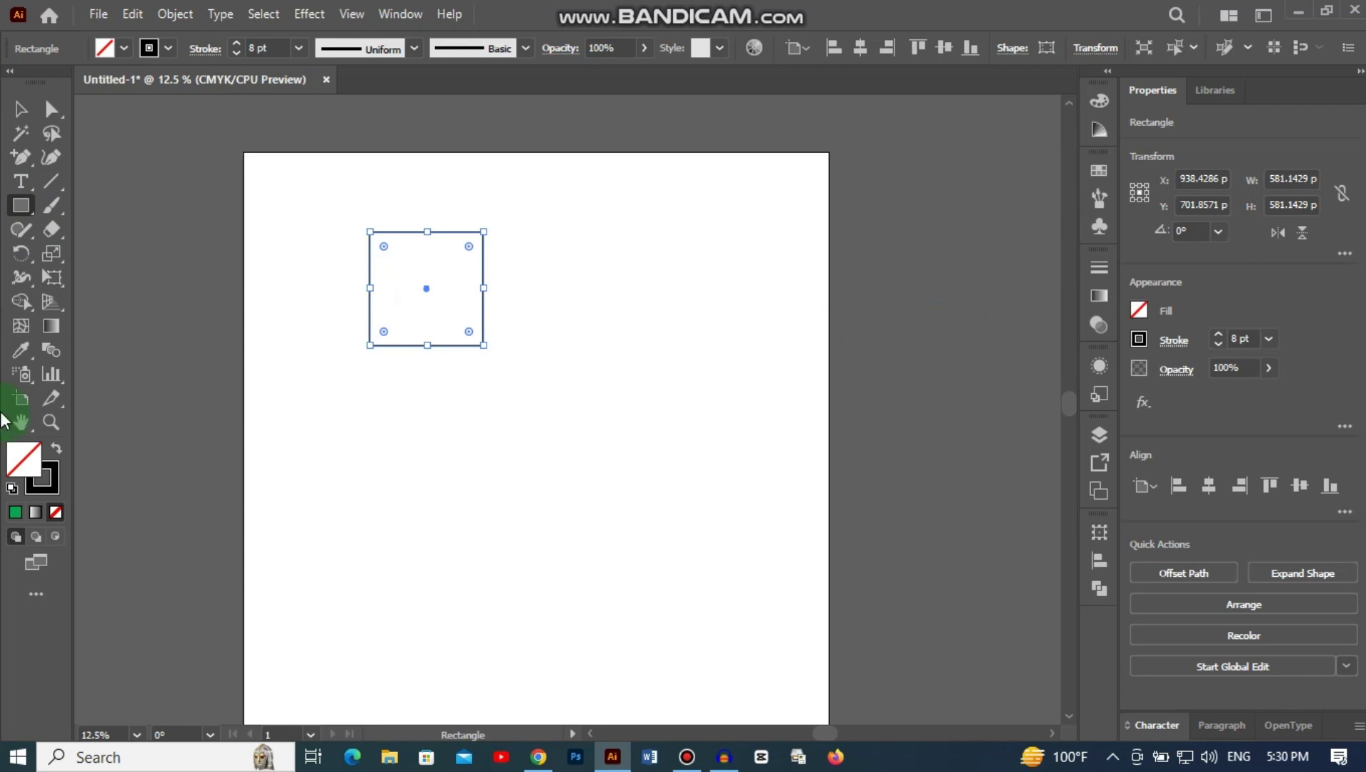
click(24, 260)
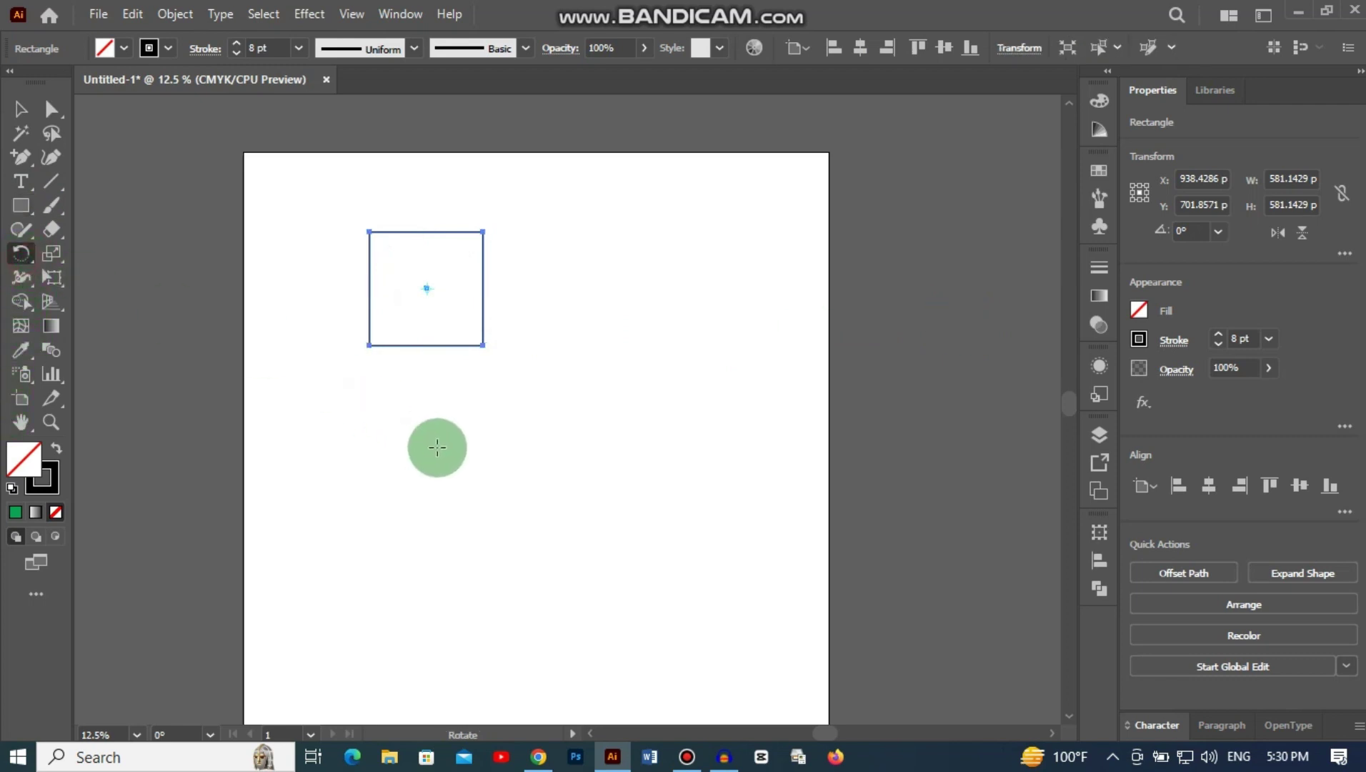
click(484, 345)
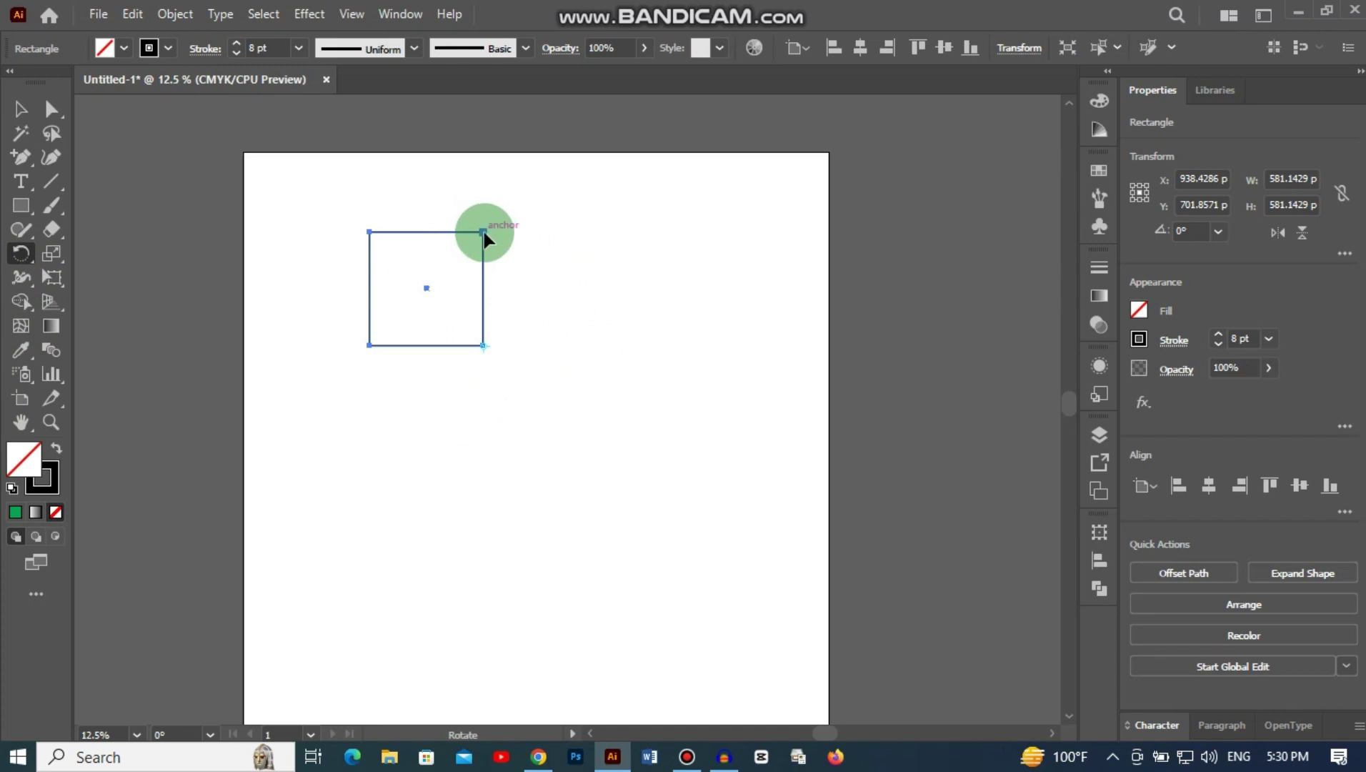
mouse_move(485, 238)
mouse_down()
mouse_move(686, 280)
mouse_move(677, 268)
mouse_up()
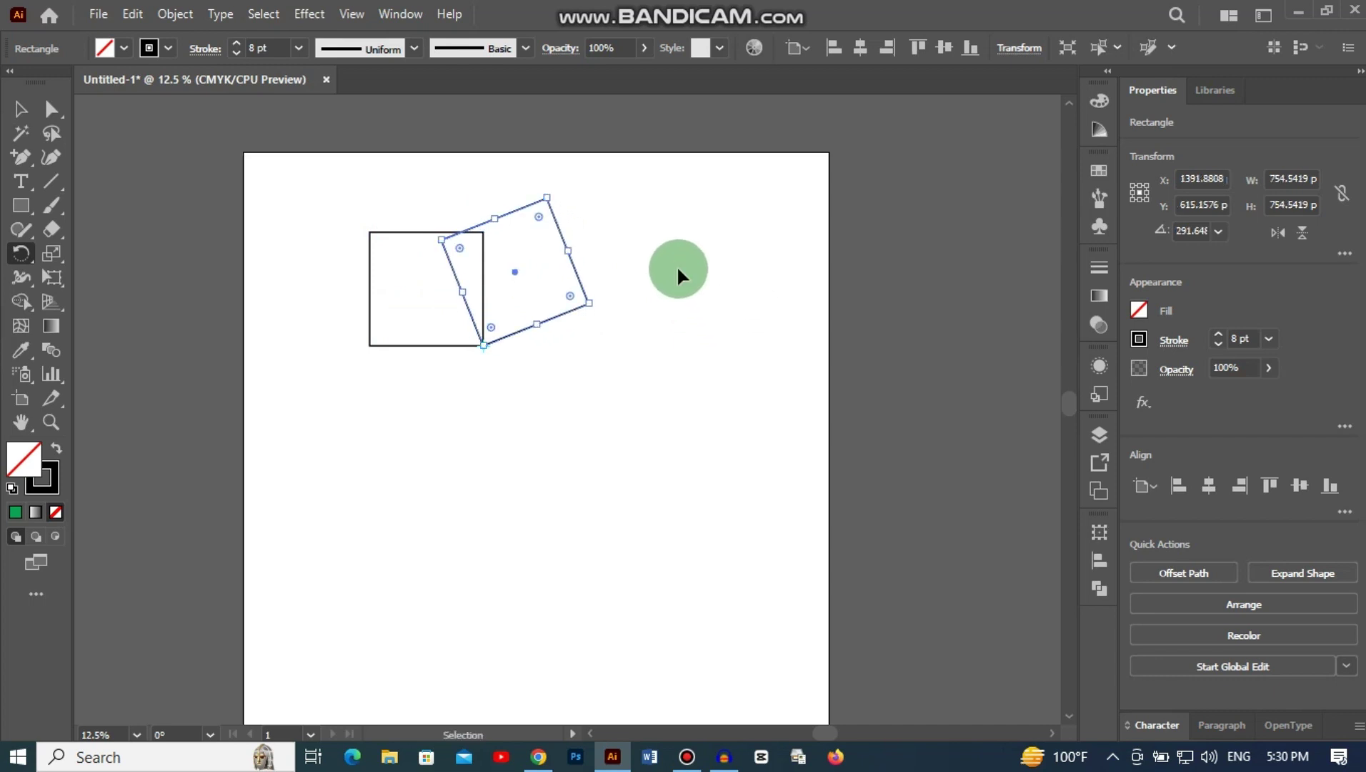
Repeat the rotated square copy with Ctrl+D to finish the pinwheel, then marquee-select all squares.
key(ctrl+d)
key(ctrl+d)
key(ctrl+d)
key(ctrl+d)
key(ctrl+d)
key(ctrl+d)
key(ctrl+d)
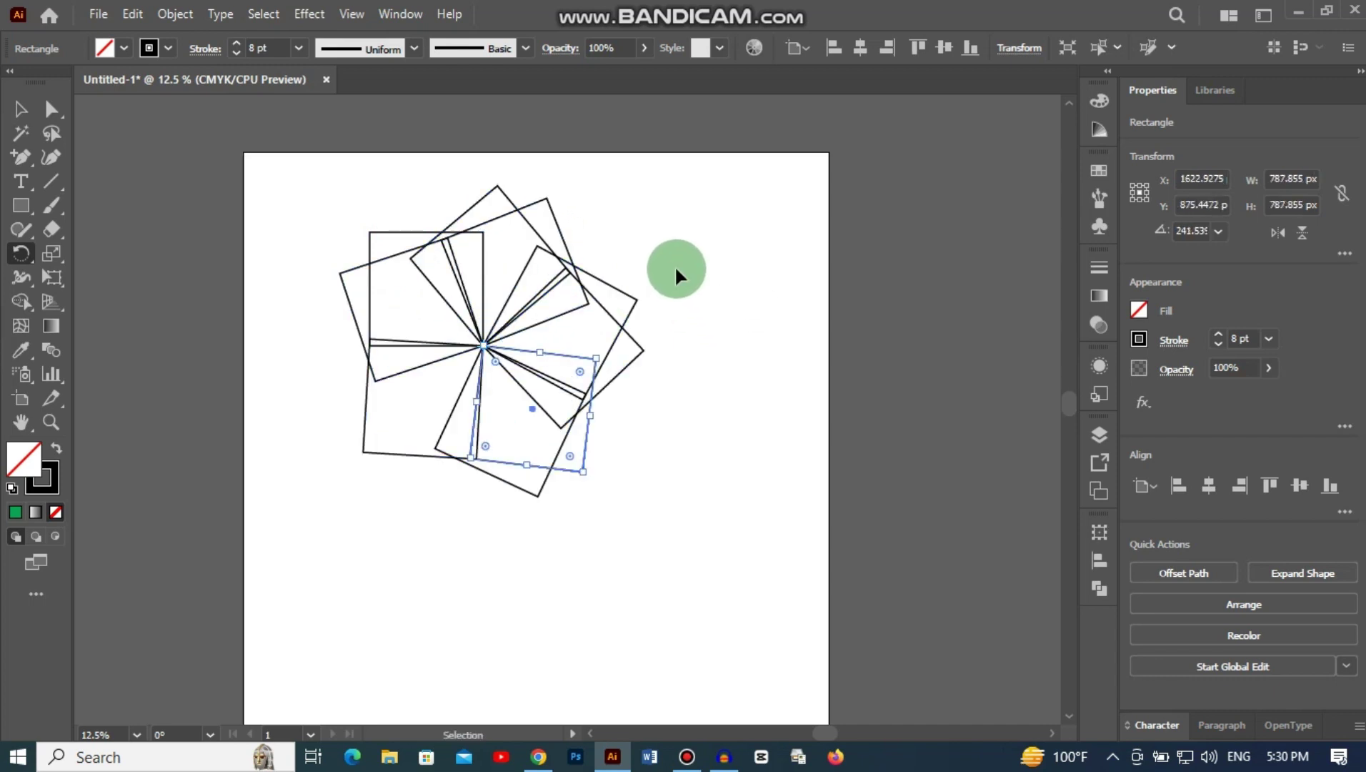
key(ctrl+d)
key(ctrl+d)
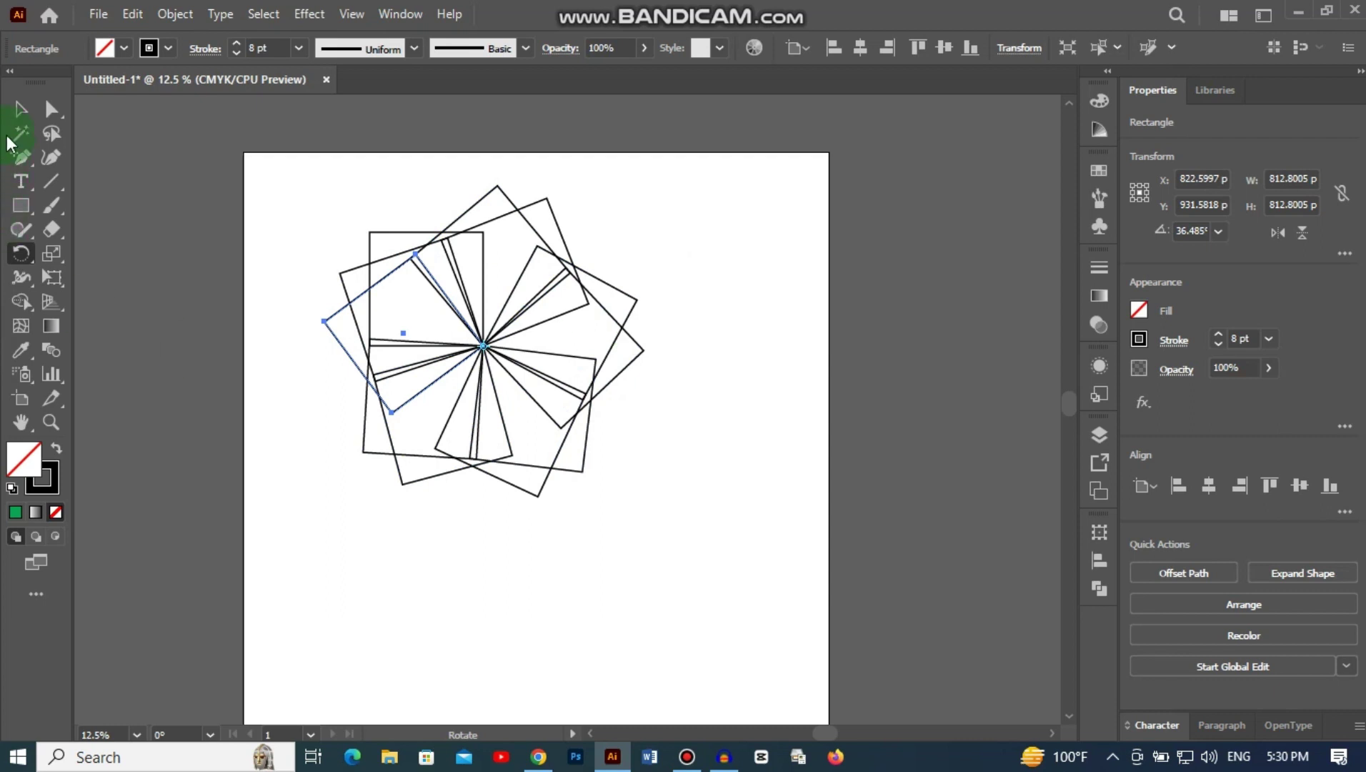
click(18, 114)
click(746, 282)
click(769, 382)
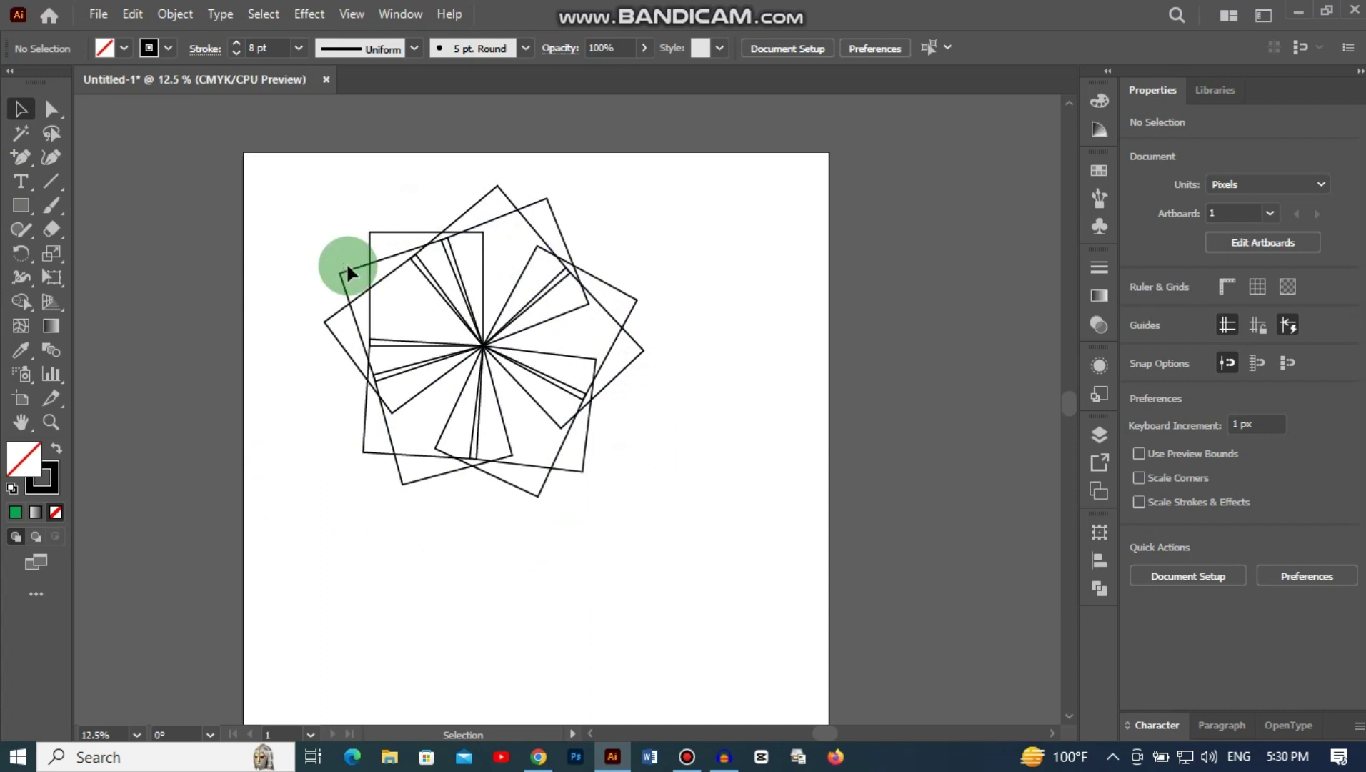
scroll(284, 200, down, 1)
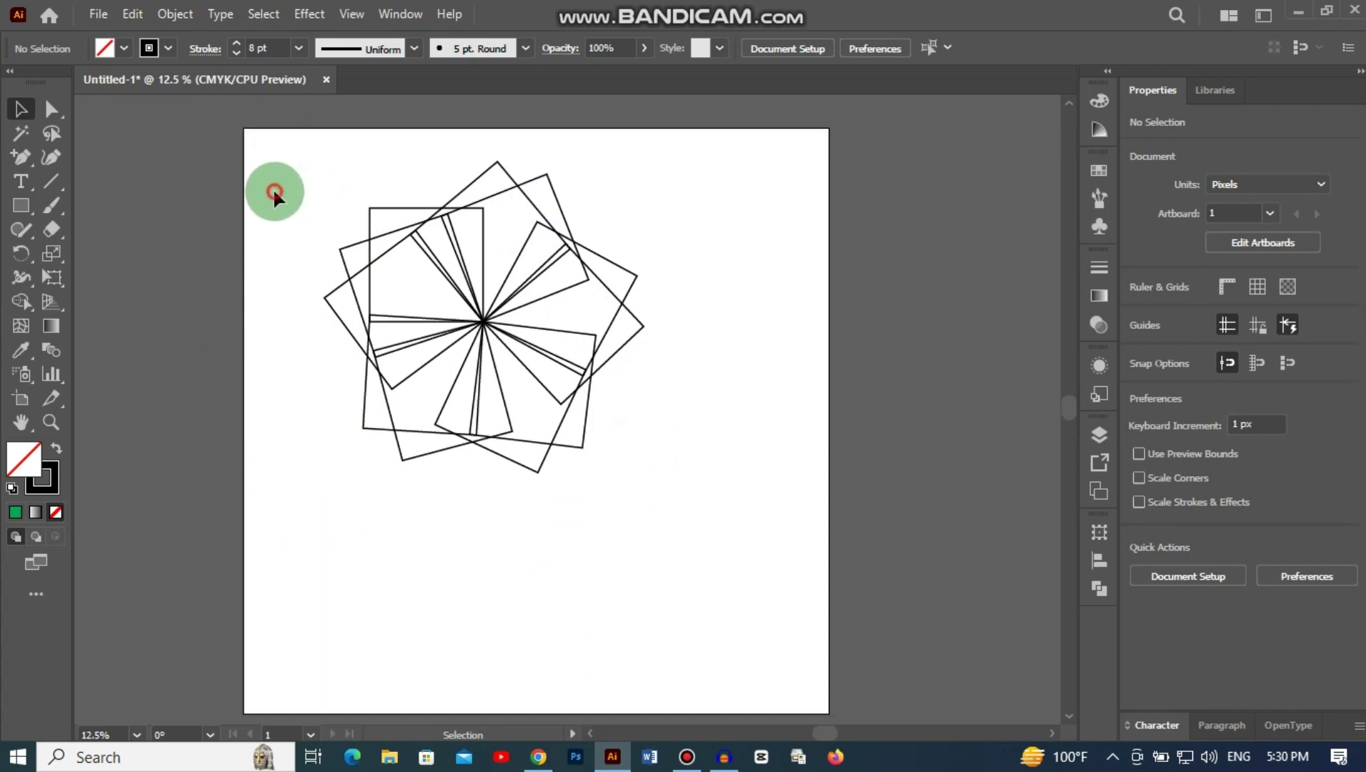
drag(273, 187, 634, 447)
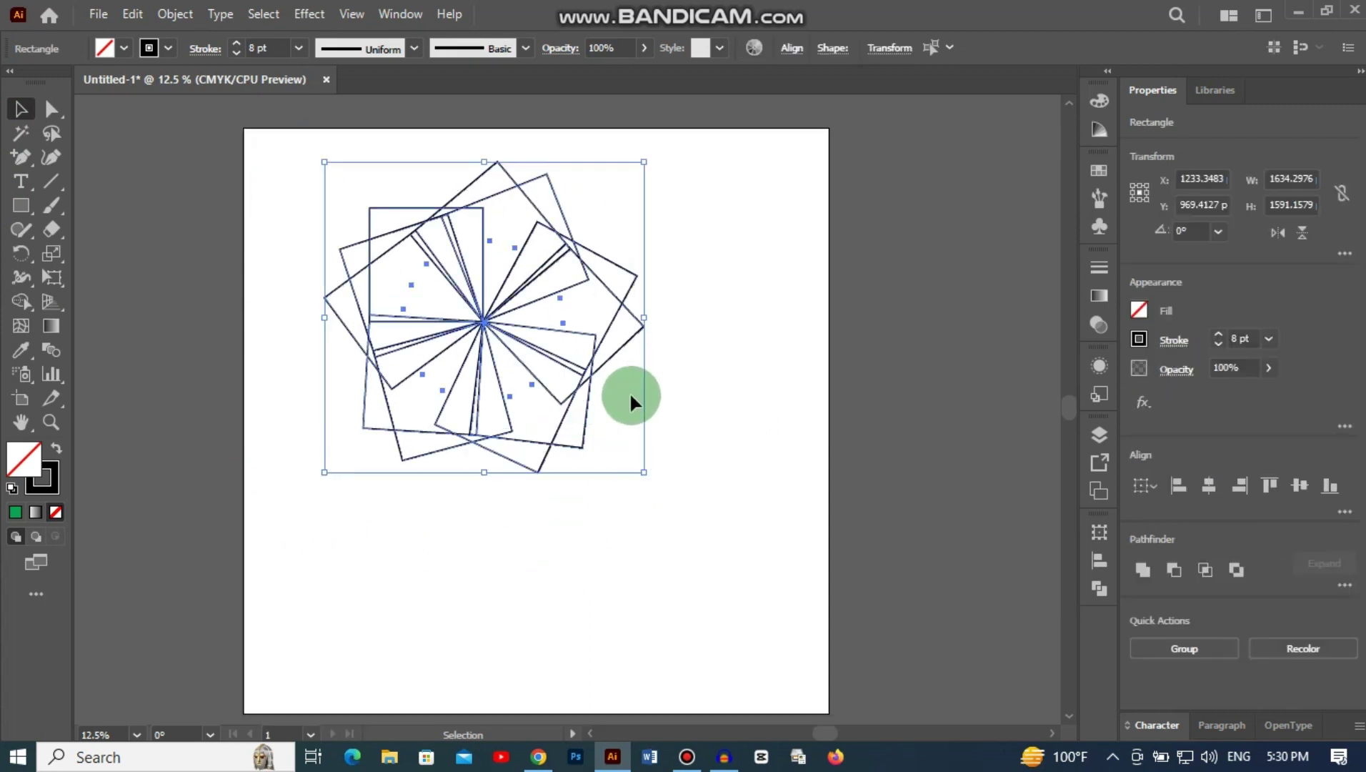